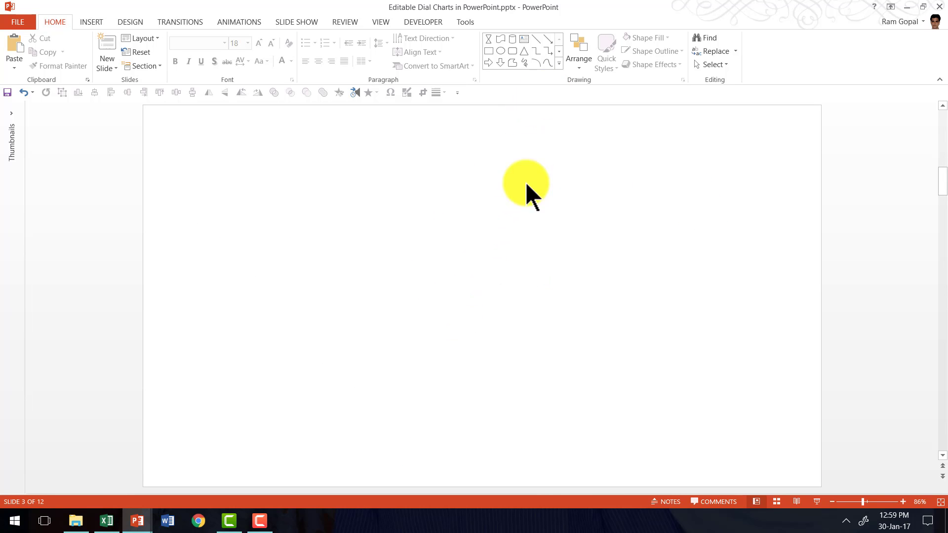
Draw a blue Pie shape on the slide from the Shapes gallery.
click(559, 62)
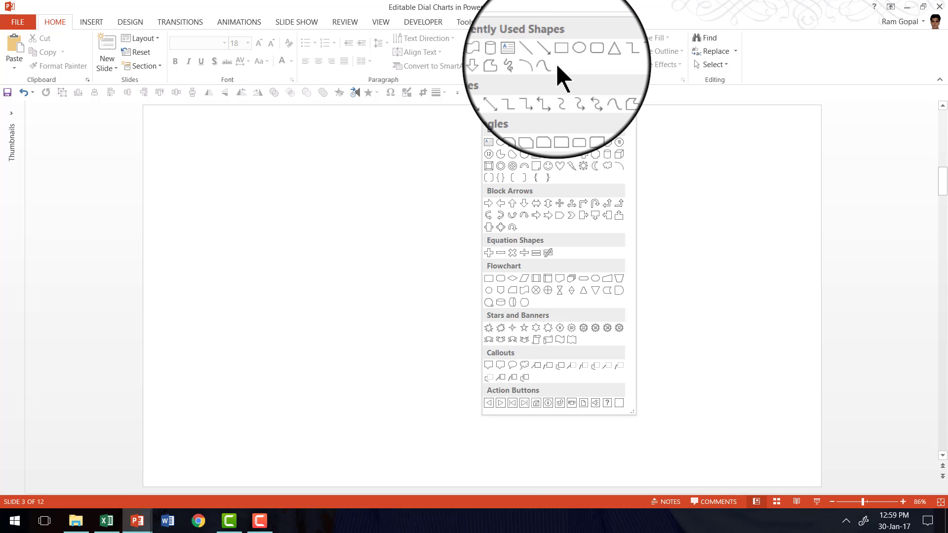
click(498, 152)
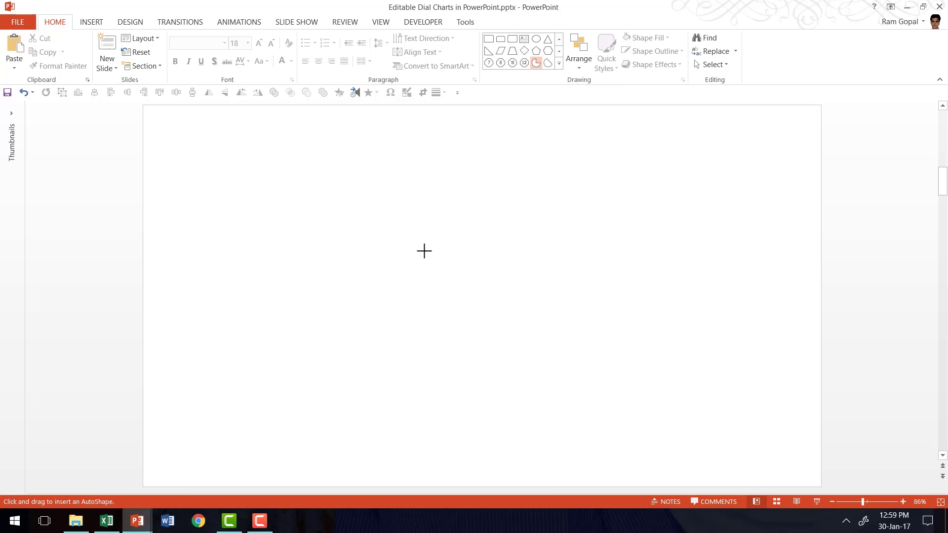
drag(364, 230, 453, 331)
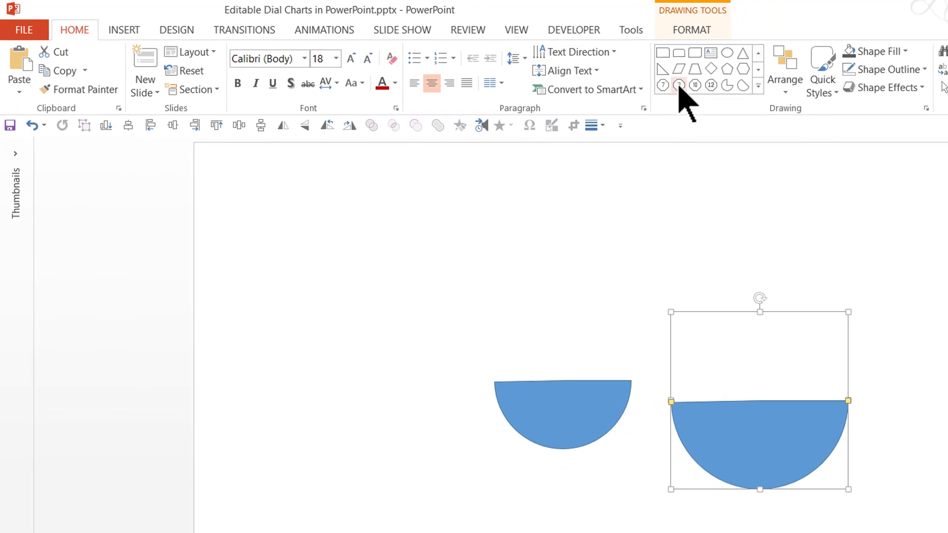
Change the larger half-disc into an oval and fill it dark grey.
click(692, 29)
click(150, 51)
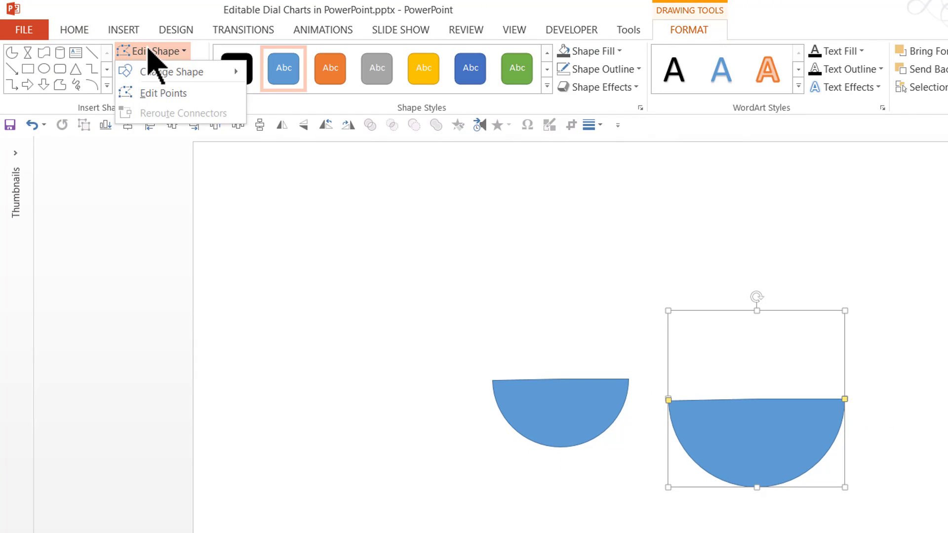
mouse_move(178, 74)
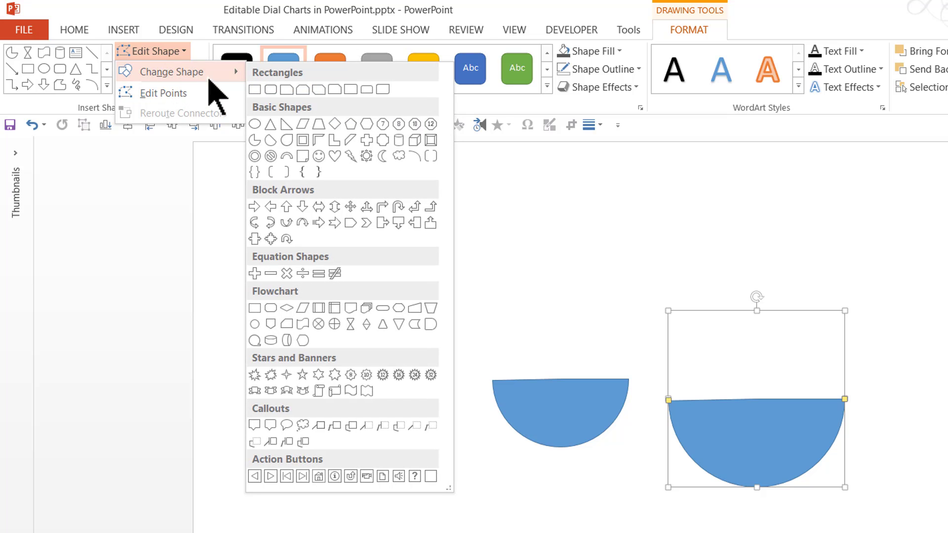
click(255, 125)
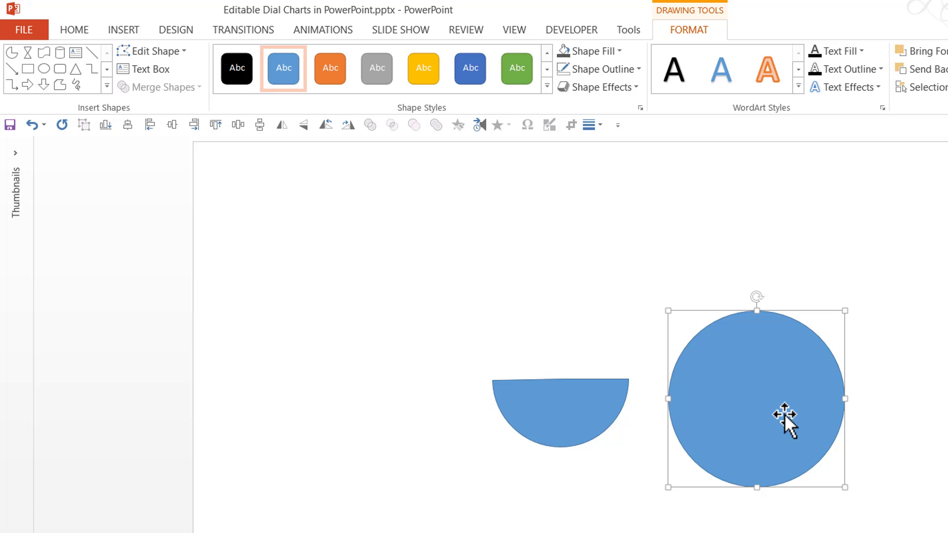
click(604, 49)
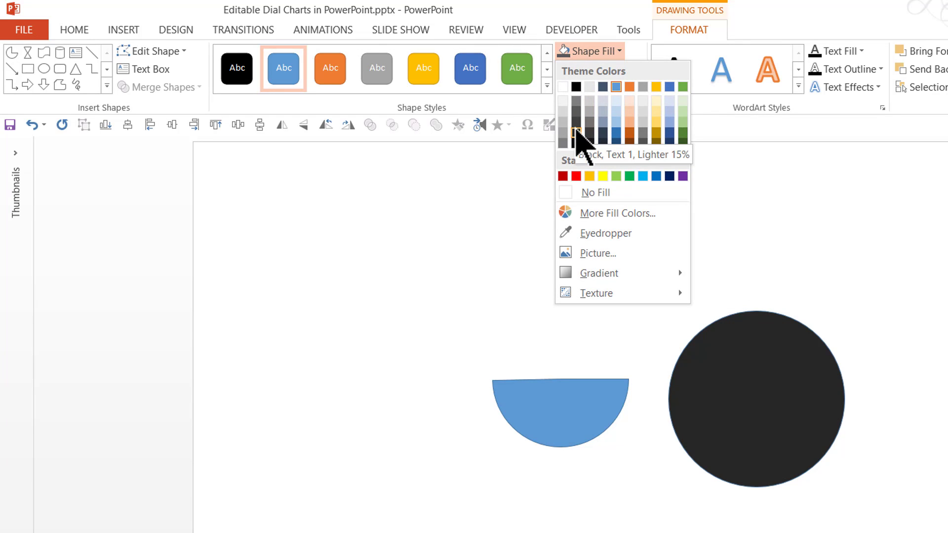
click(576, 132)
Fill the smaller half-disc orange and remove its outline.
click(584, 400)
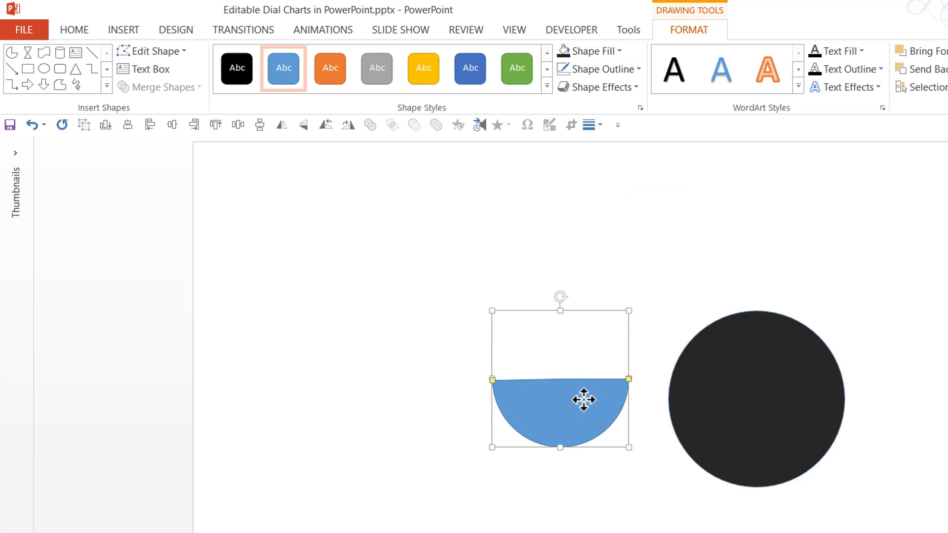
click(600, 51)
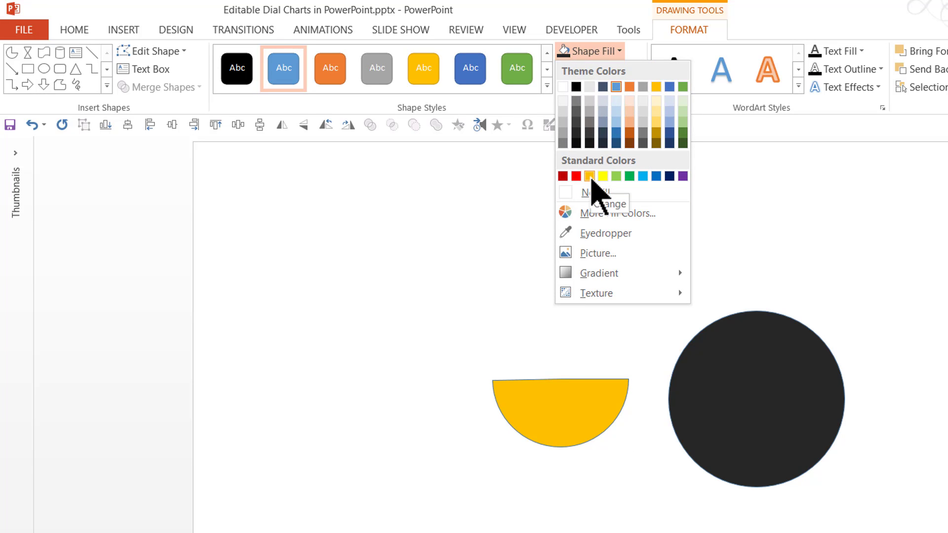
click(589, 176)
click(602, 69)
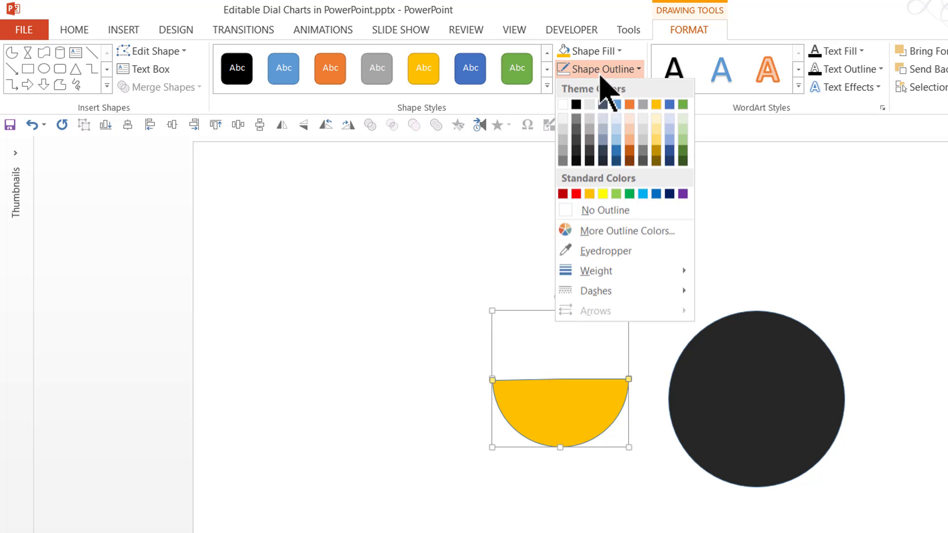
click(609, 209)
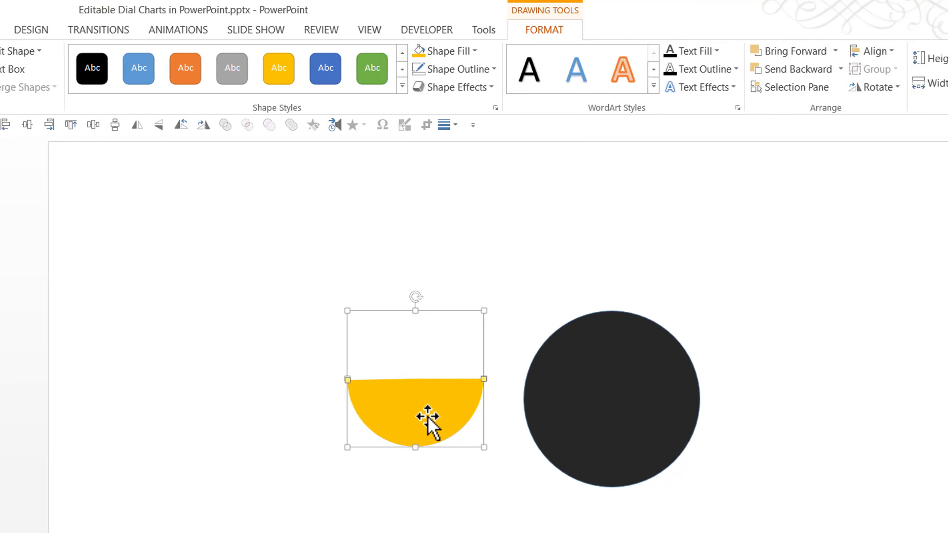
Move the orange half-disc onto the dark circle's lower half and enlarge it.
right_click(427, 412)
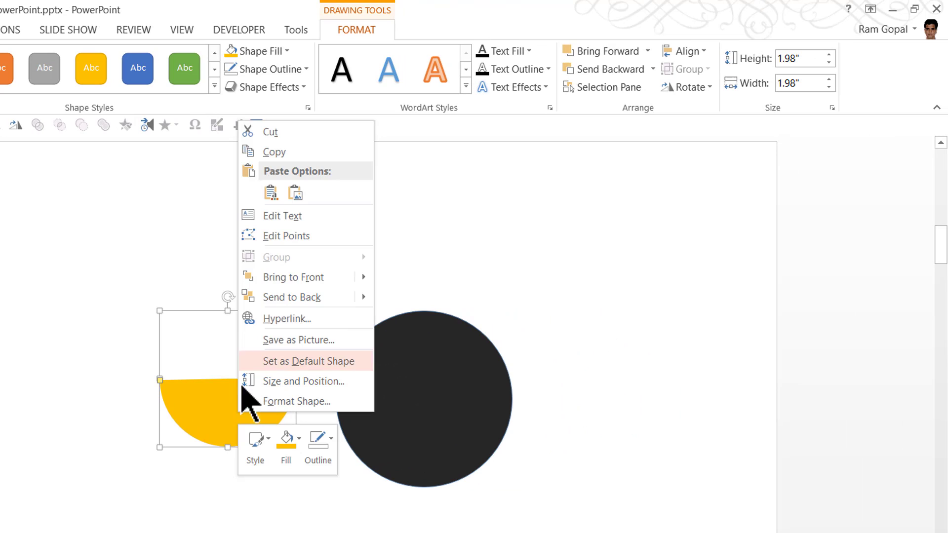
click(297, 278)
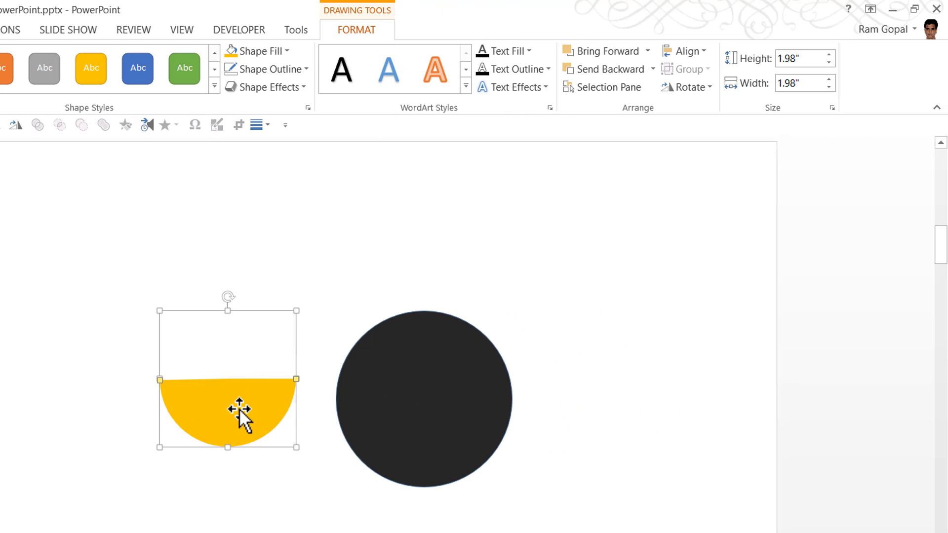
drag(239, 410, 429, 430)
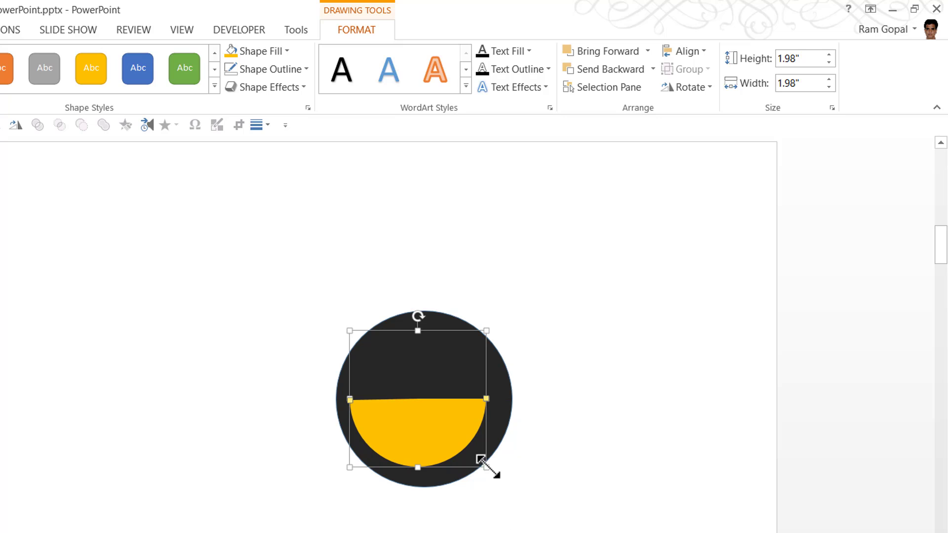
drag(483, 460, 501, 482)
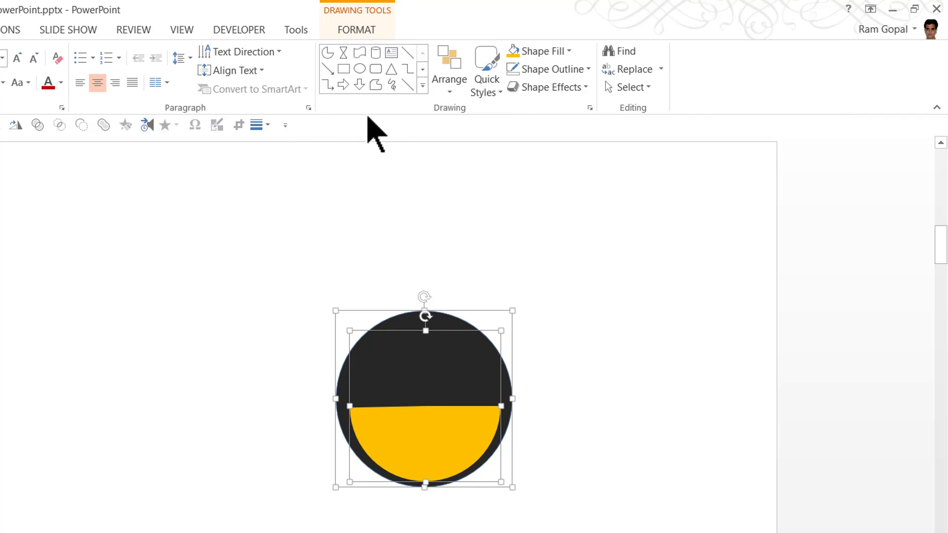
Align the half-disc and circle centre and middle so they sit concentric.
click(452, 82)
mouse_move(474, 310)
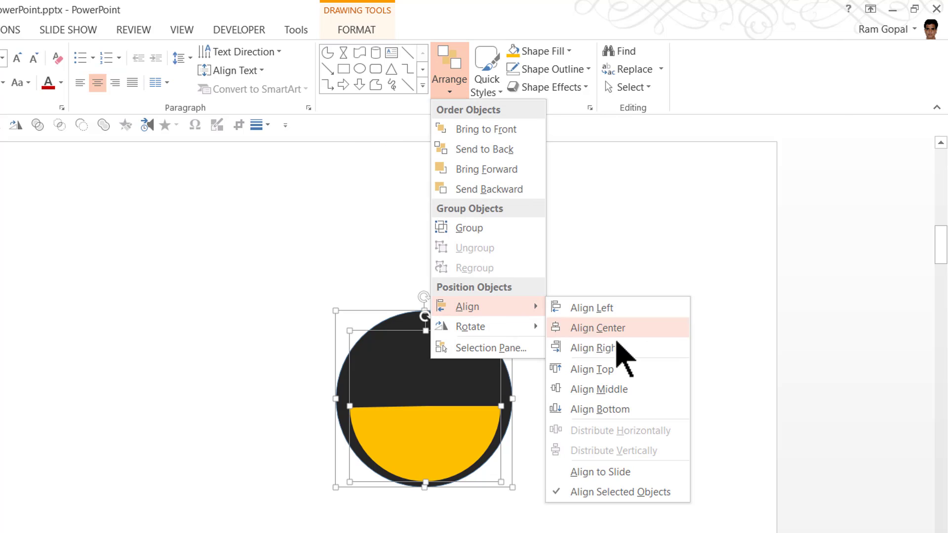
click(612, 332)
click(455, 81)
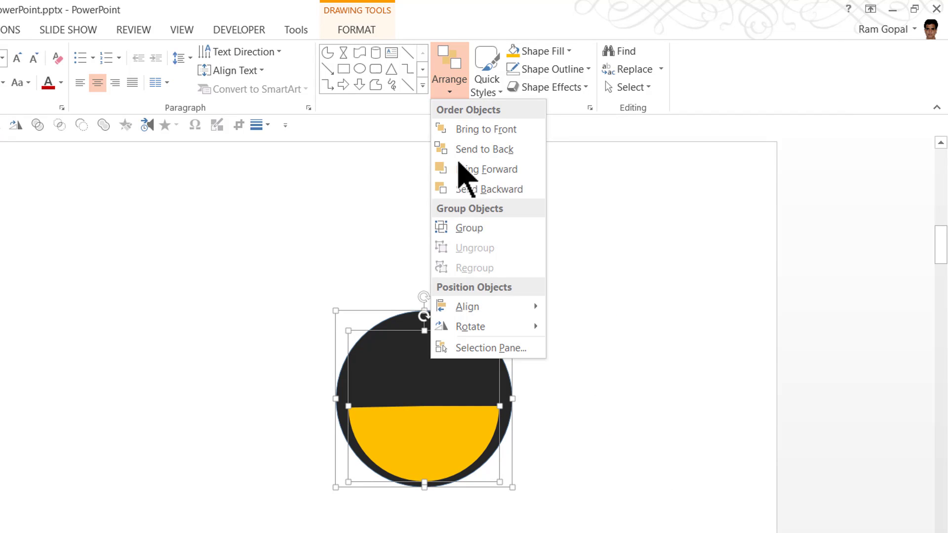
mouse_move(470, 310)
click(622, 398)
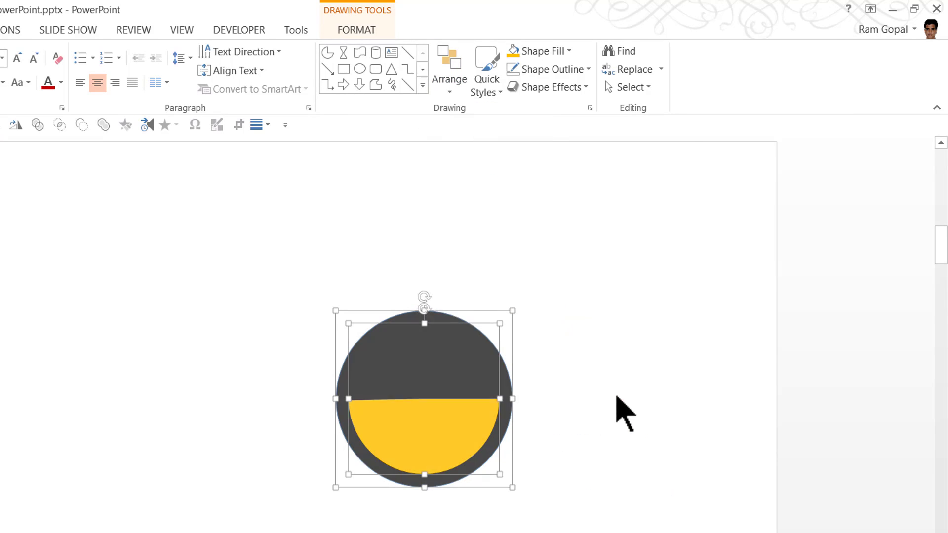
click(586, 434)
click(392, 418)
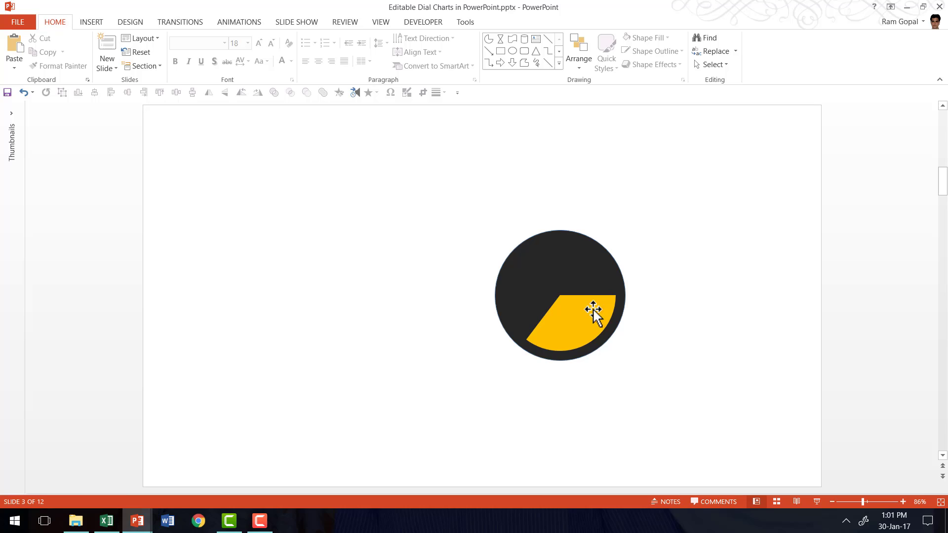
Undo the last change to the dial.
key(ctrl+z)
scroll(682, 333, up, 1)
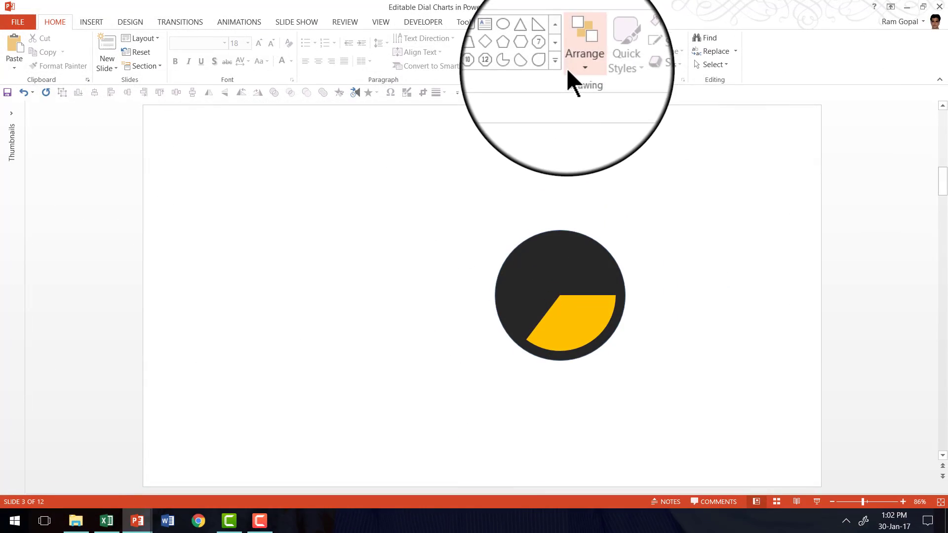
Draw a new Pie shape left of the dial and trim it to a quarter wedge.
click(559, 64)
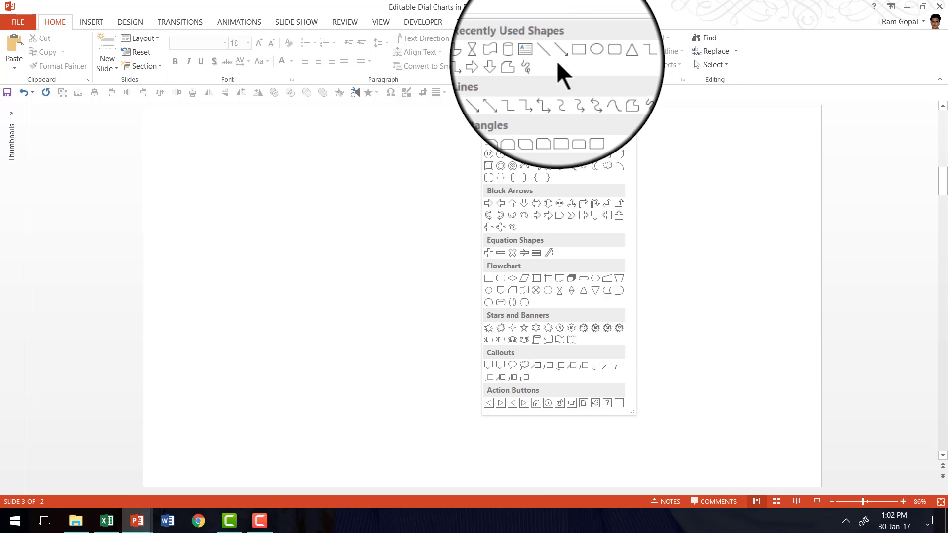
click(501, 153)
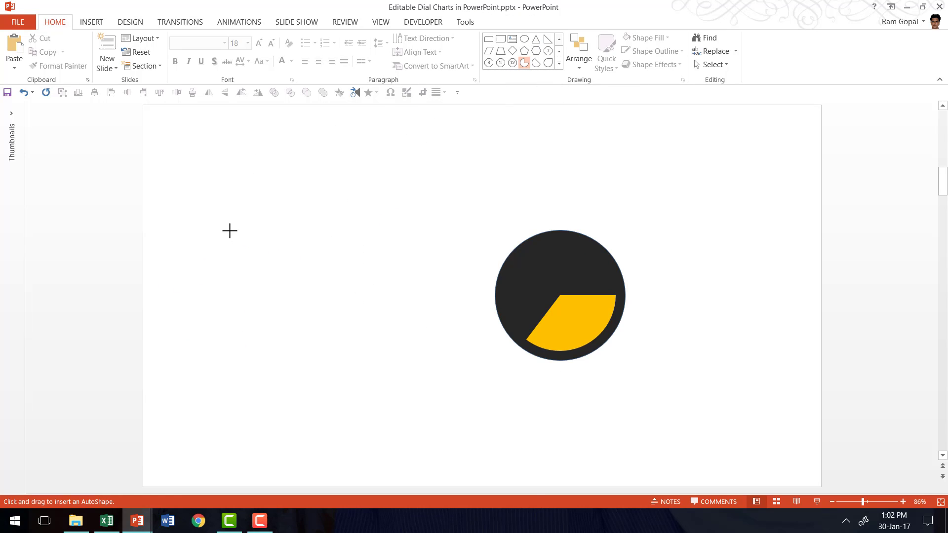
drag(251, 215, 343, 329)
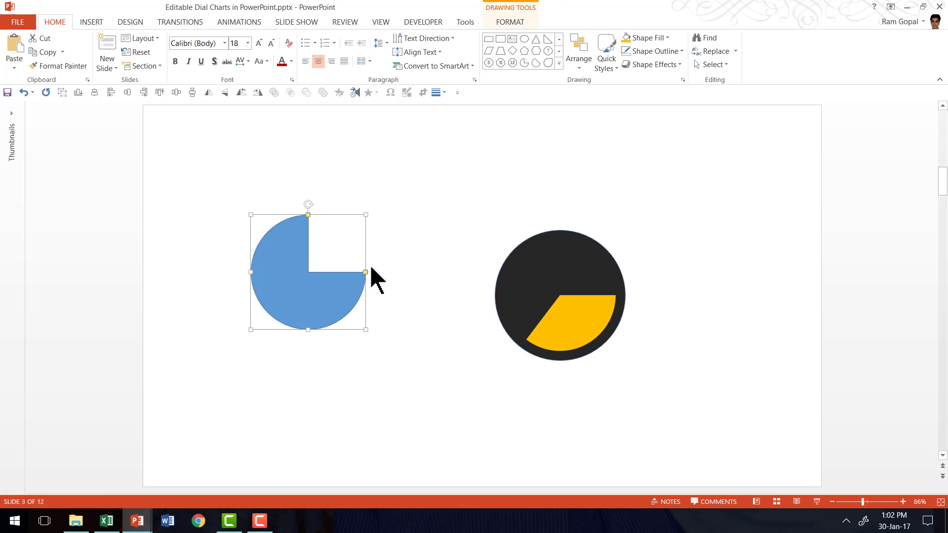
drag(365, 275, 253, 276)
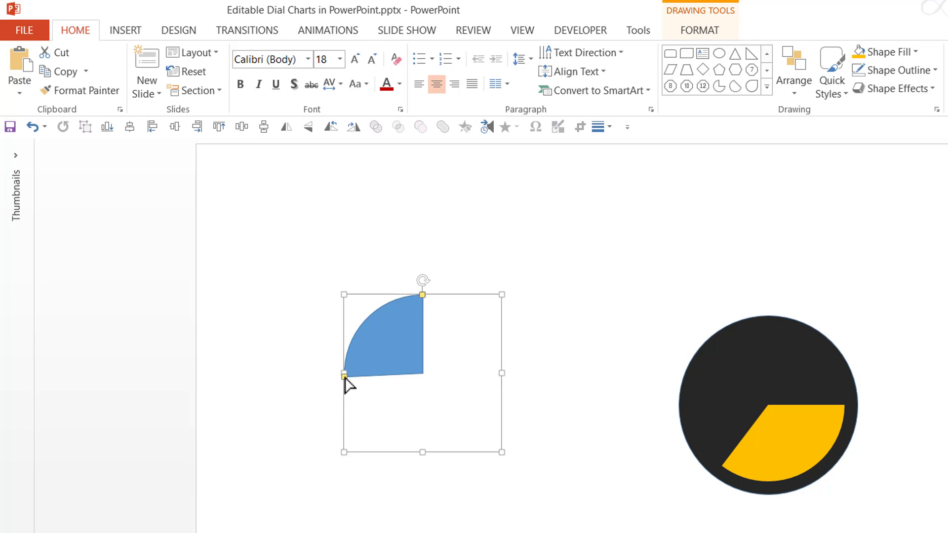
drag(345, 378, 344, 376)
Duplicate the quarter wedge, enlarge it, fill it dark grey and send it to back.
key(ctrl+d)
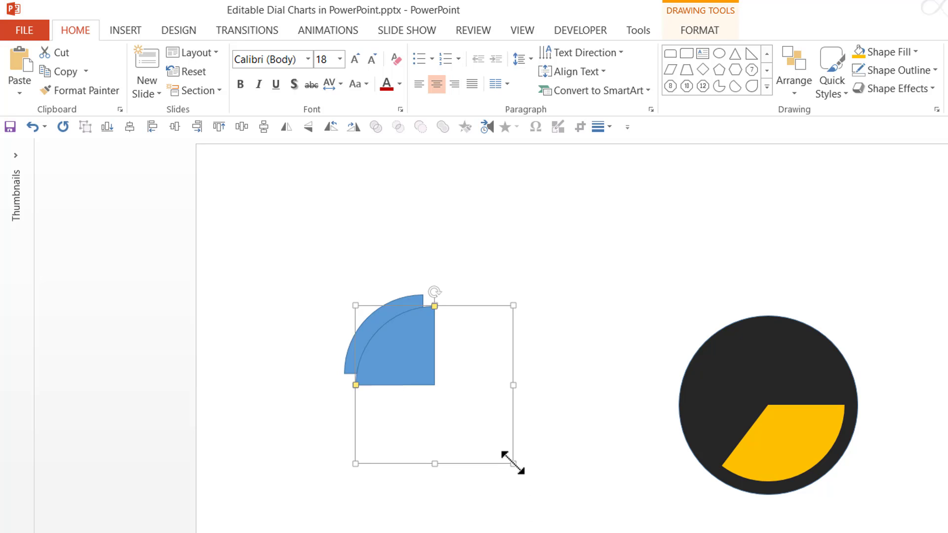
drag(514, 465, 549, 501)
drag(413, 358, 387, 335)
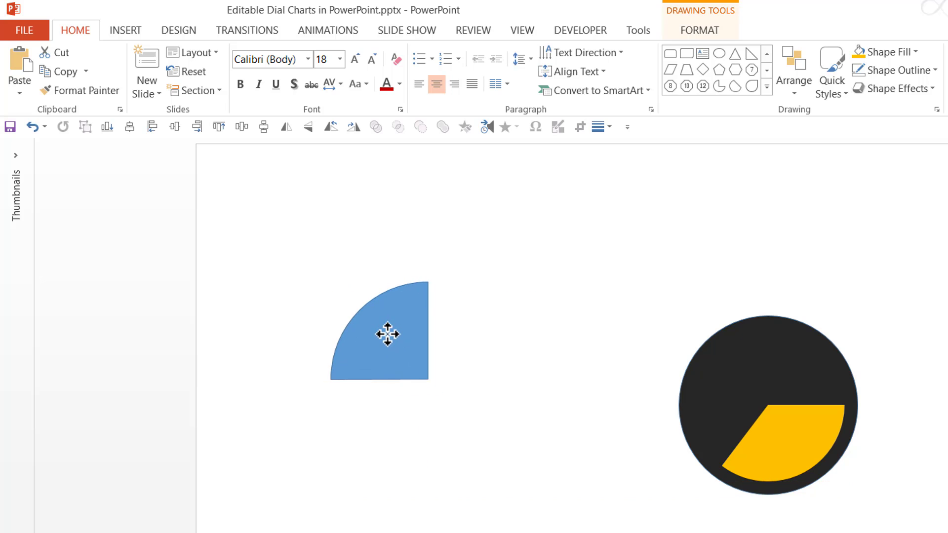
click(888, 53)
click(872, 124)
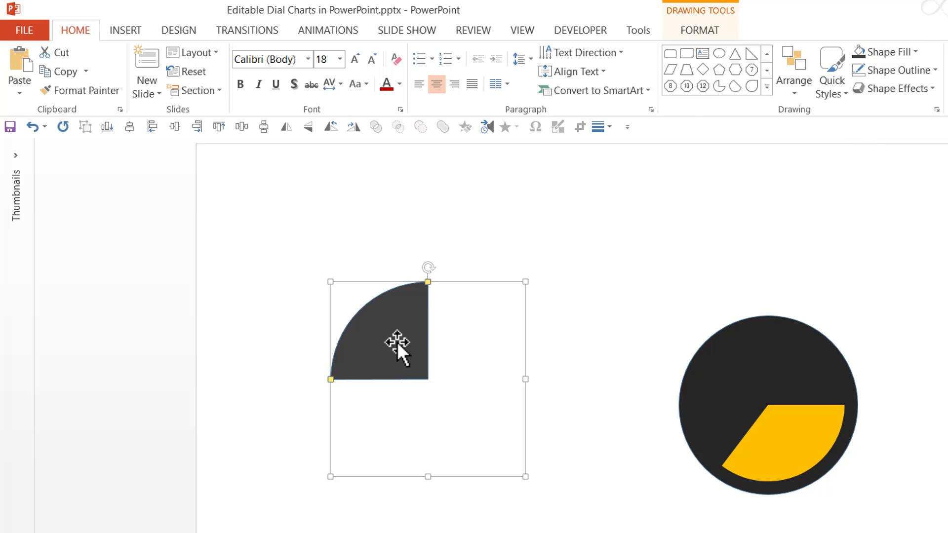
right_click(394, 342)
click(439, 518)
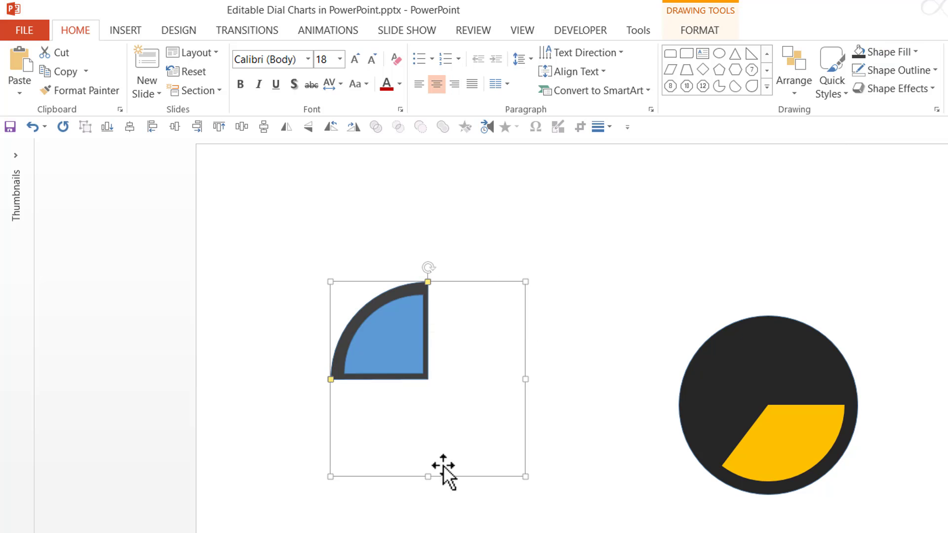
Fill the inner quarter-pie gold and centre both pies horizontally and vertically.
click(401, 333)
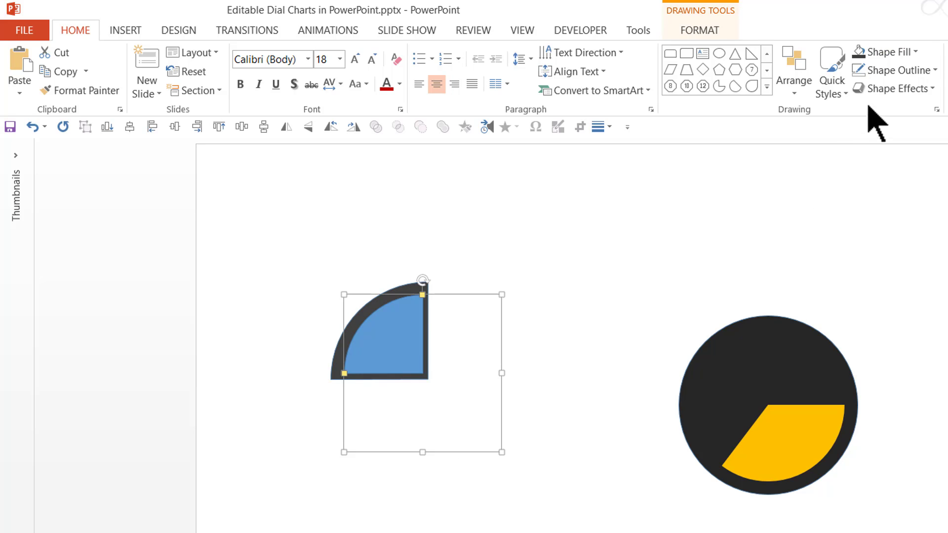
click(889, 53)
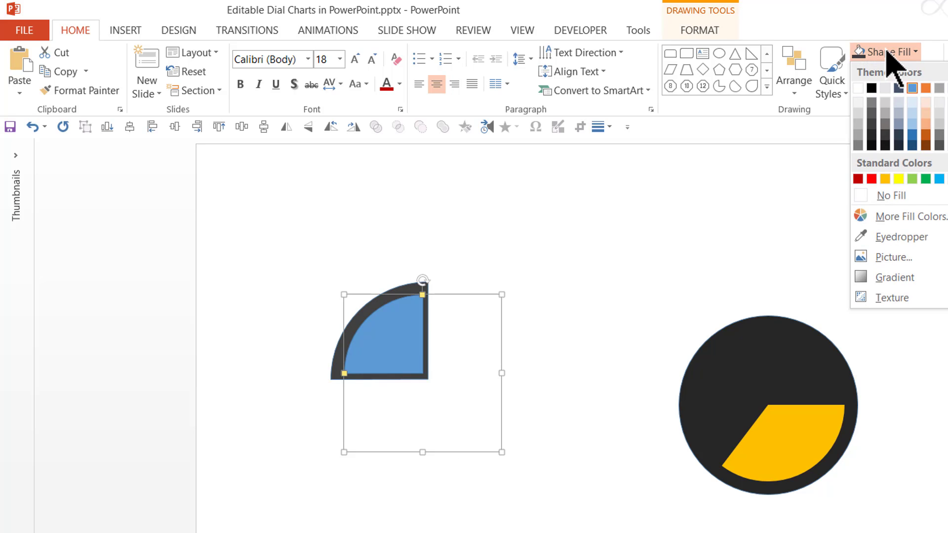
click(885, 179)
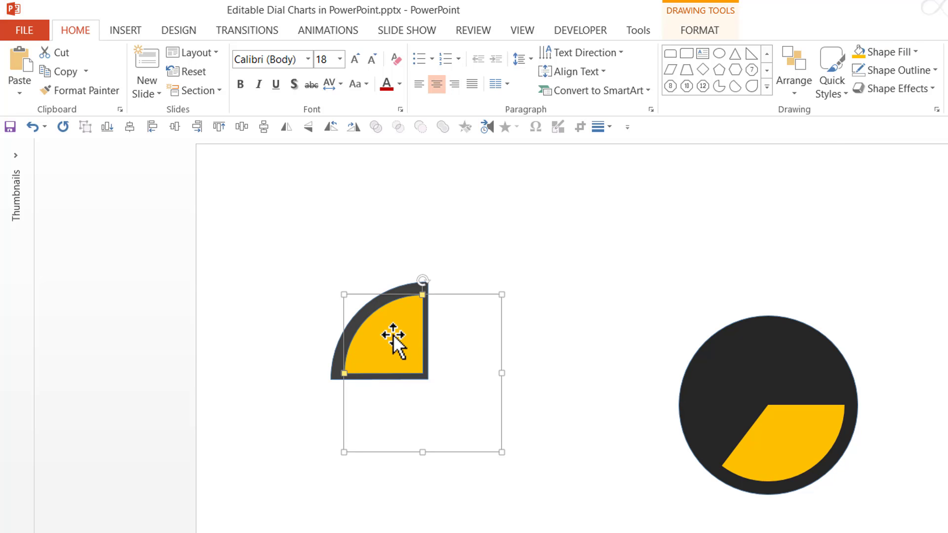
drag(573, 531, 149, 193)
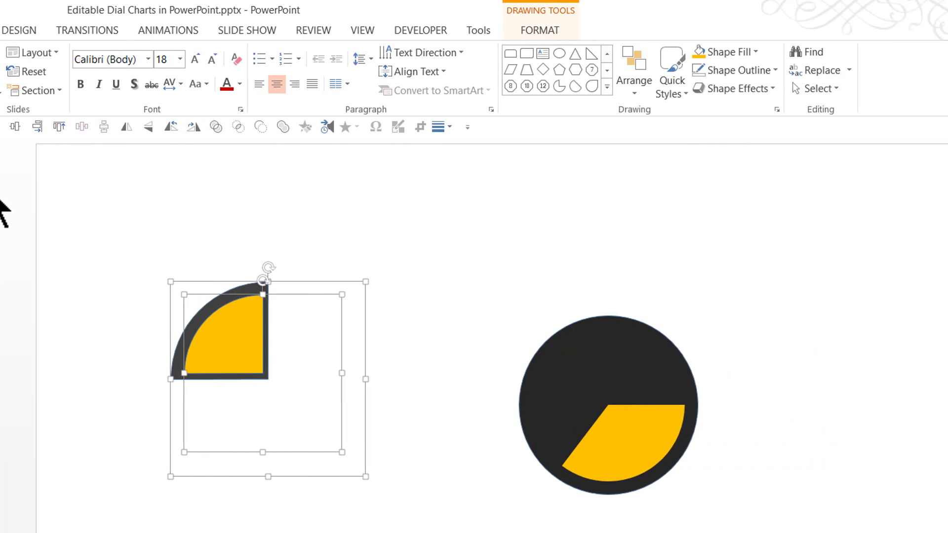
click(791, 84)
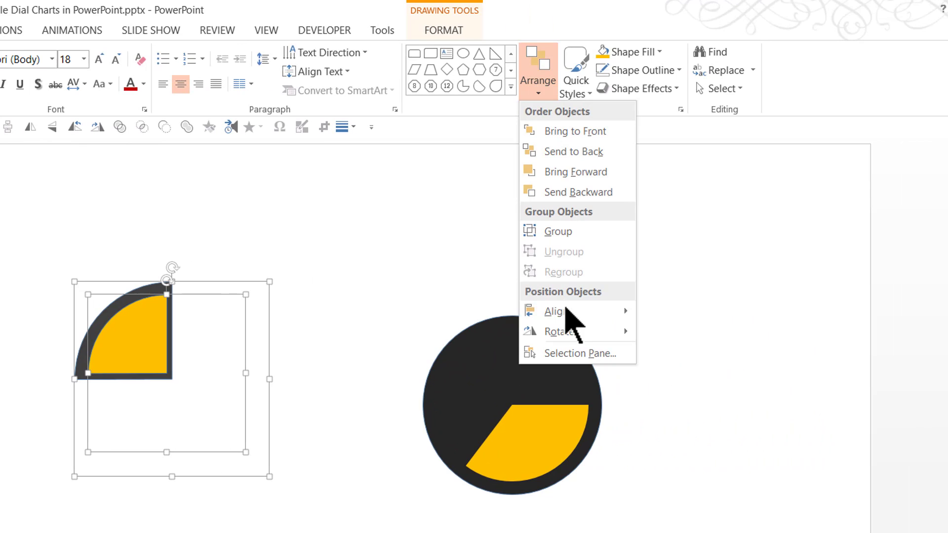
mouse_move(568, 311)
click(705, 333)
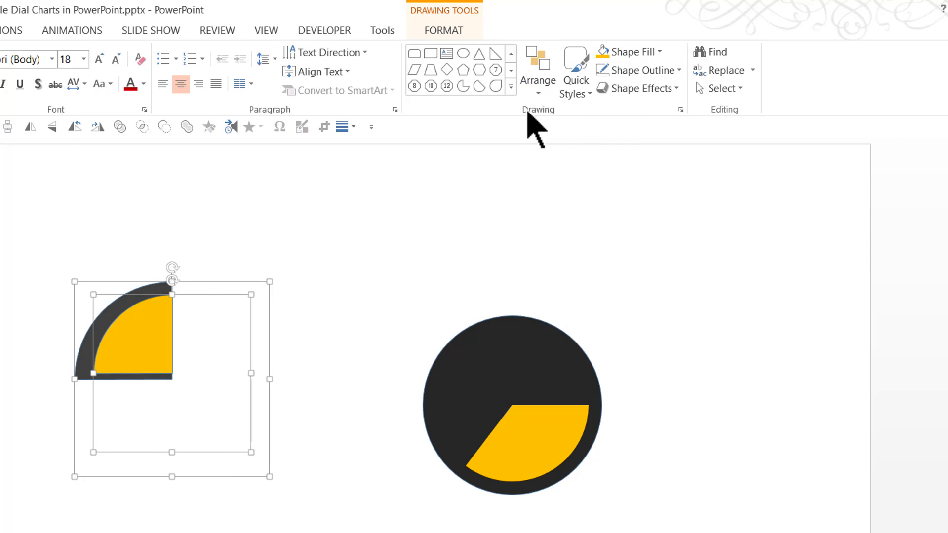
click(539, 81)
mouse_move(593, 311)
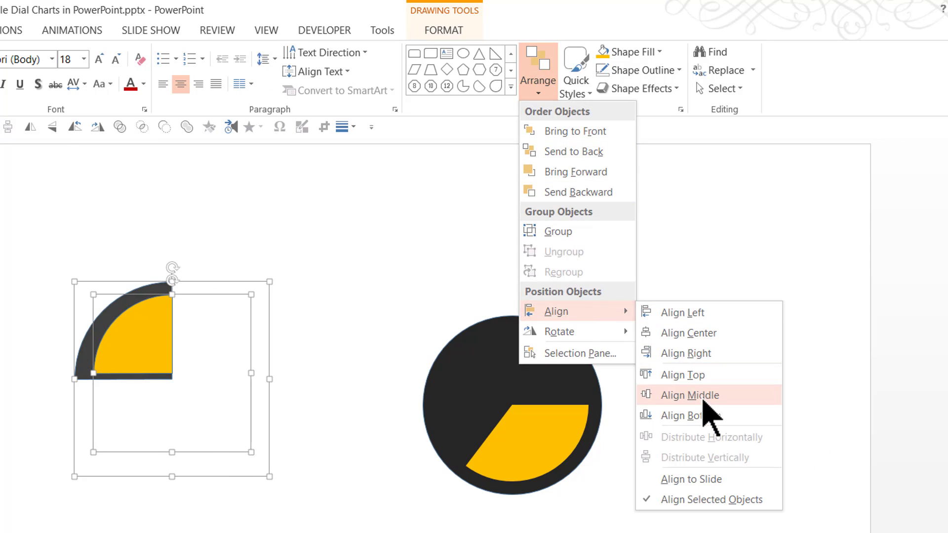
click(645, 394)
click(25, 449)
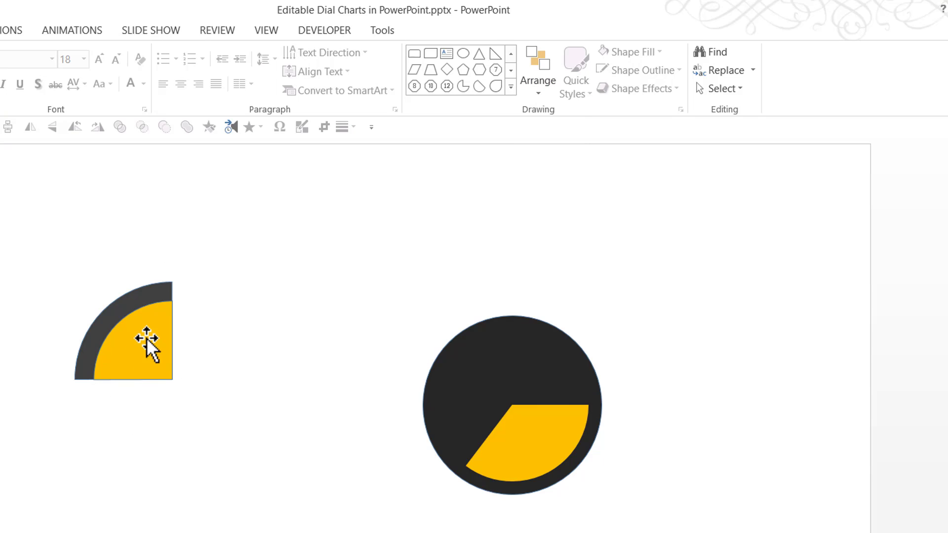
Widen the outer dark pie into a half circle.
click(146, 289)
mouse_move(173, 285)
mouse_down()
mouse_move(225, 317)
mouse_move(249, 381)
mouse_up()
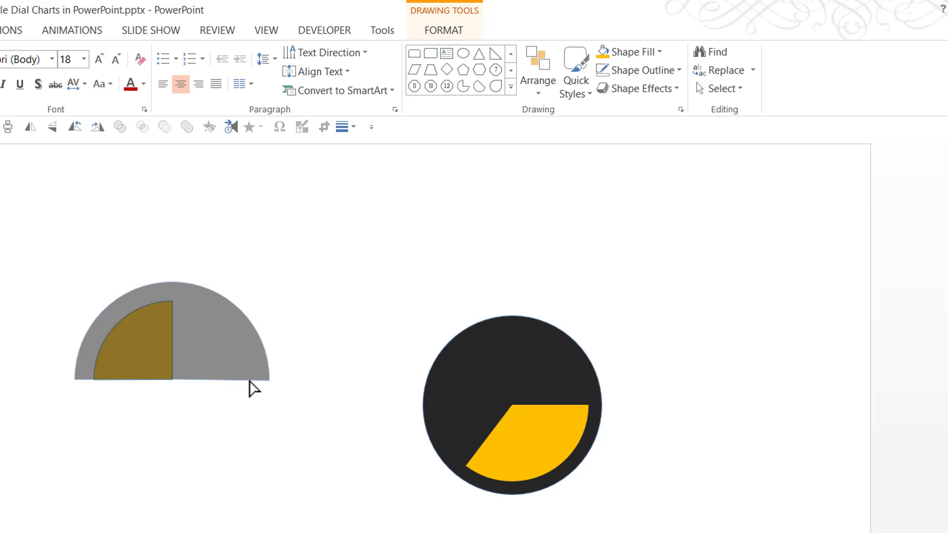
drag(252, 388, 252, 387)
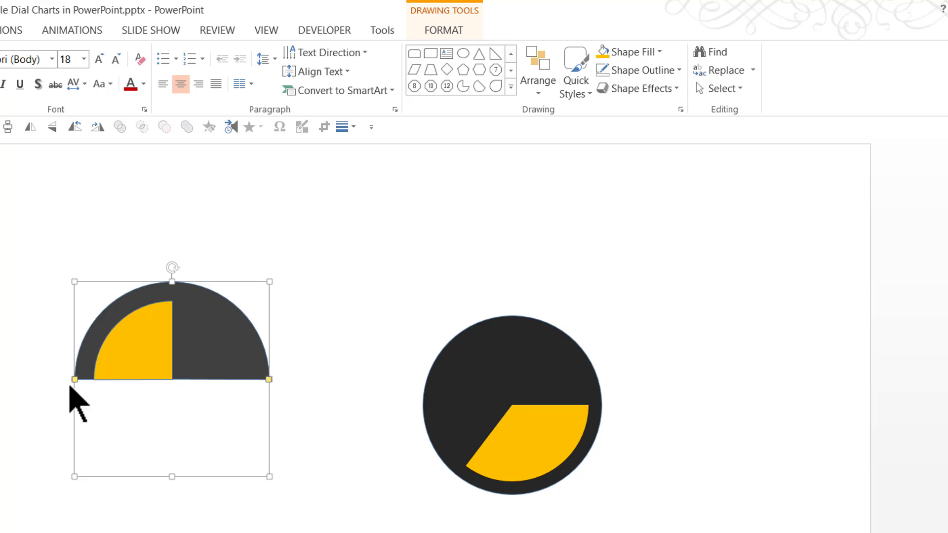
Narrow the gold pie to a small wedge at the left of the gauge.
click(152, 347)
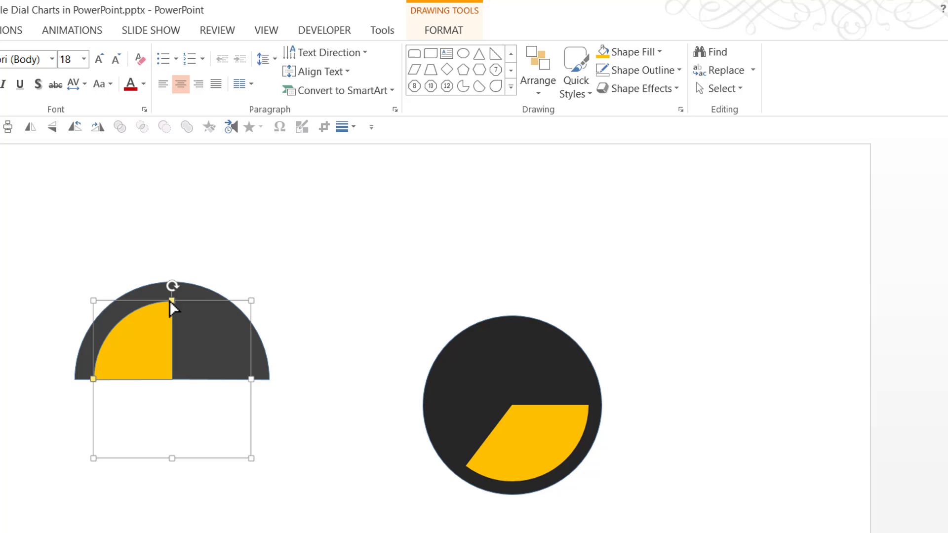
drag(171, 301, 151, 329)
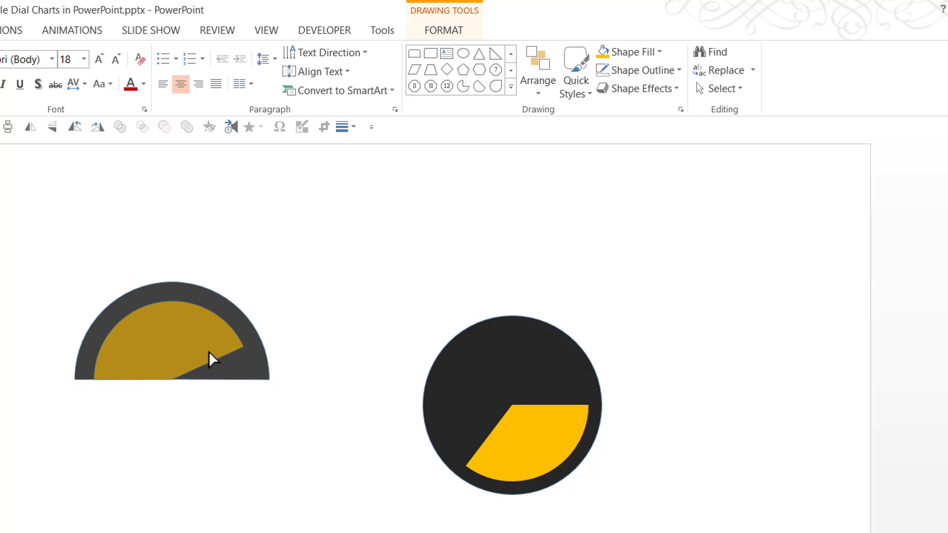
drag(124, 338, 126, 335)
click(284, 462)
mouse_move(346, 469)
mouse_down()
mouse_move(199, 434)
mouse_move(10, 250)
mouse_up()
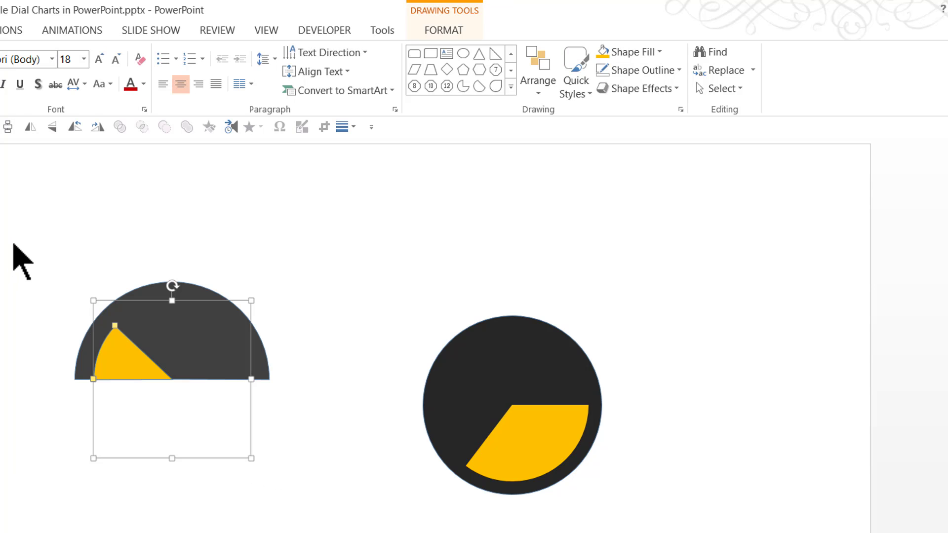
click(274, 348)
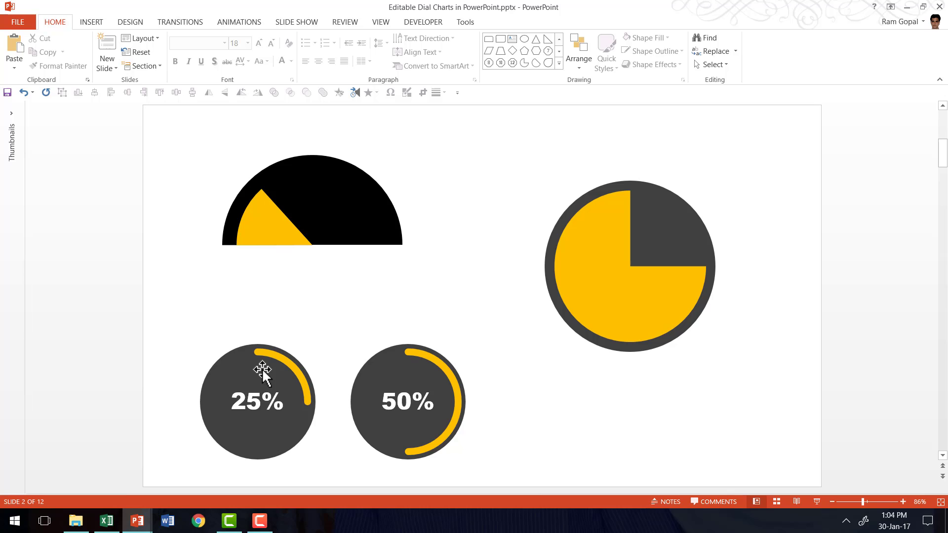
Select the 25% progress ring among slide 2's dial examples.
click(225, 363)
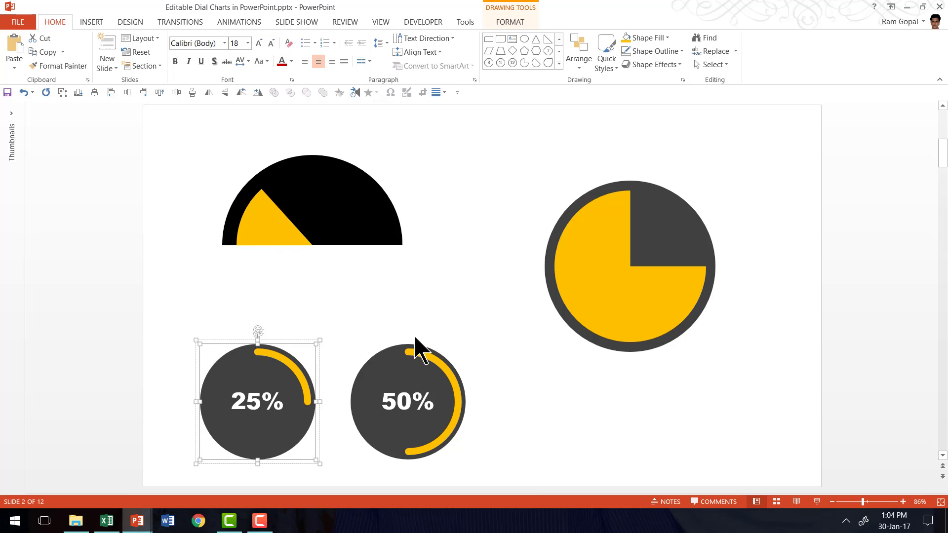
scroll(419, 349, down, 1)
Draw a circle at the slide's upper right, fill it dark and remove its outline.
click(559, 63)
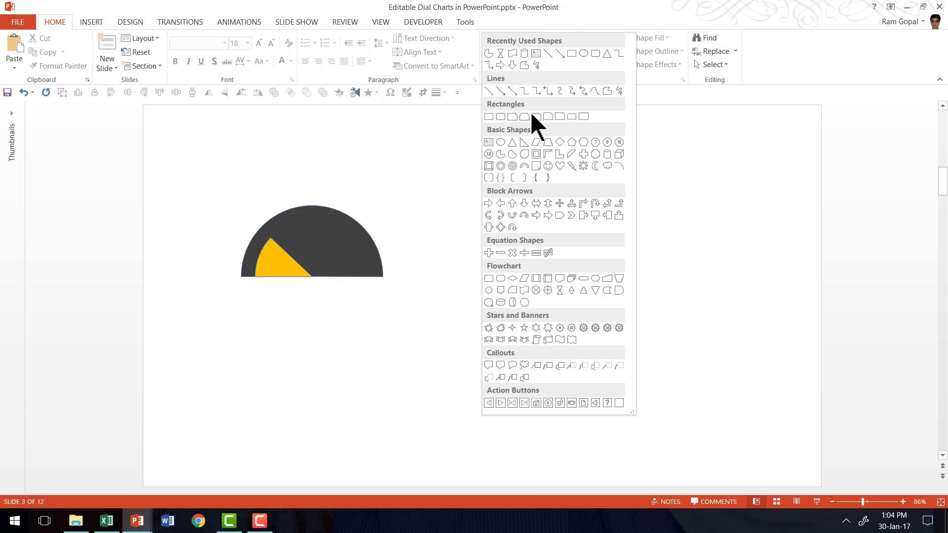
click(501, 142)
mouse_move(667, 144)
mouse_down()
mouse_move(778, 282)
mouse_move(768, 276)
mouse_up()
click(666, 38)
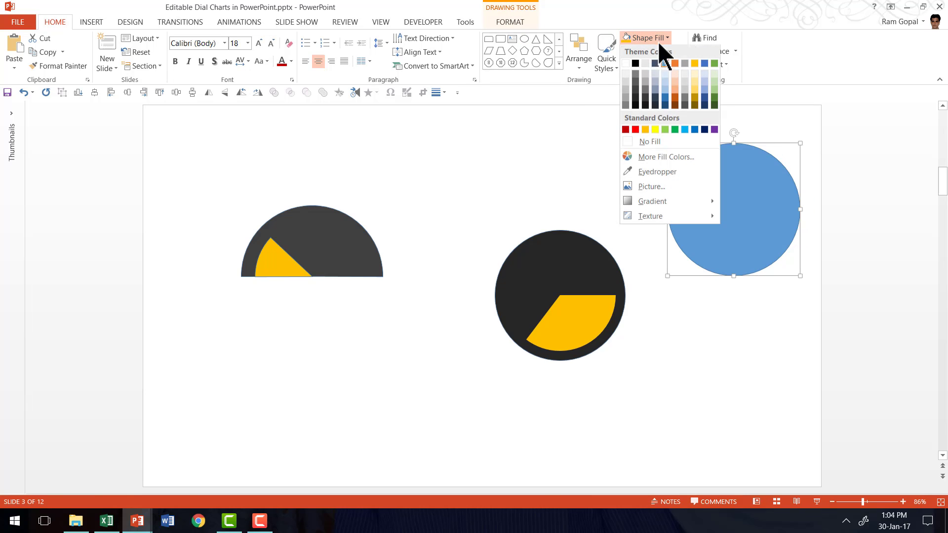
click(641, 103)
click(665, 52)
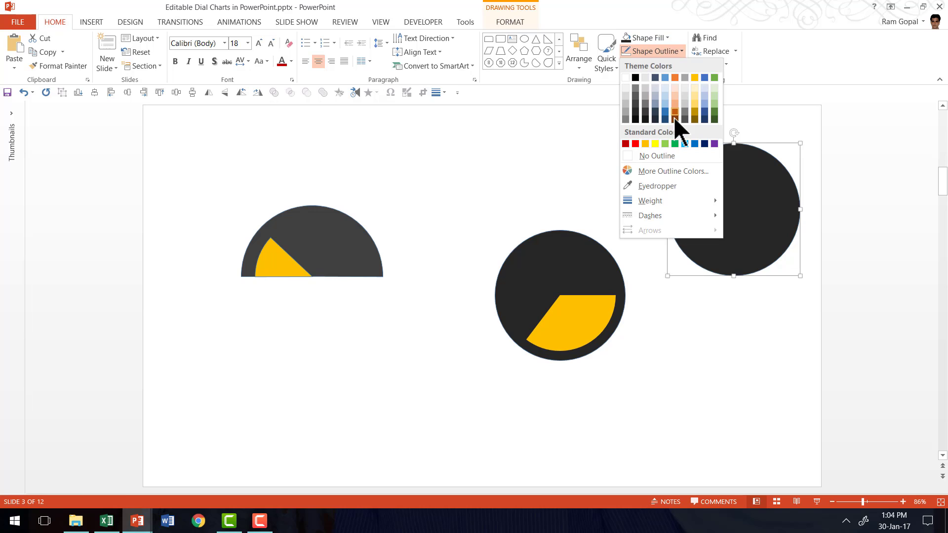
click(662, 151)
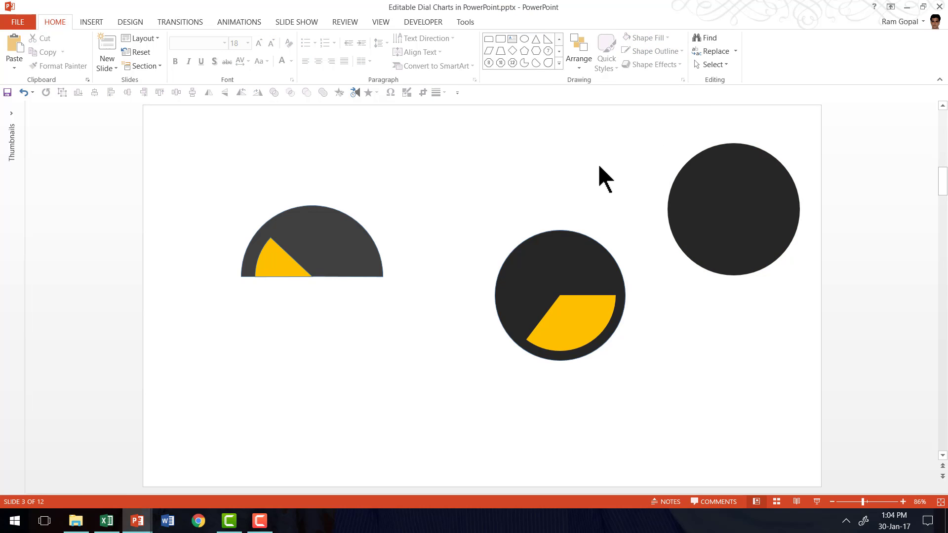
scroll(598, 164, up, 1)
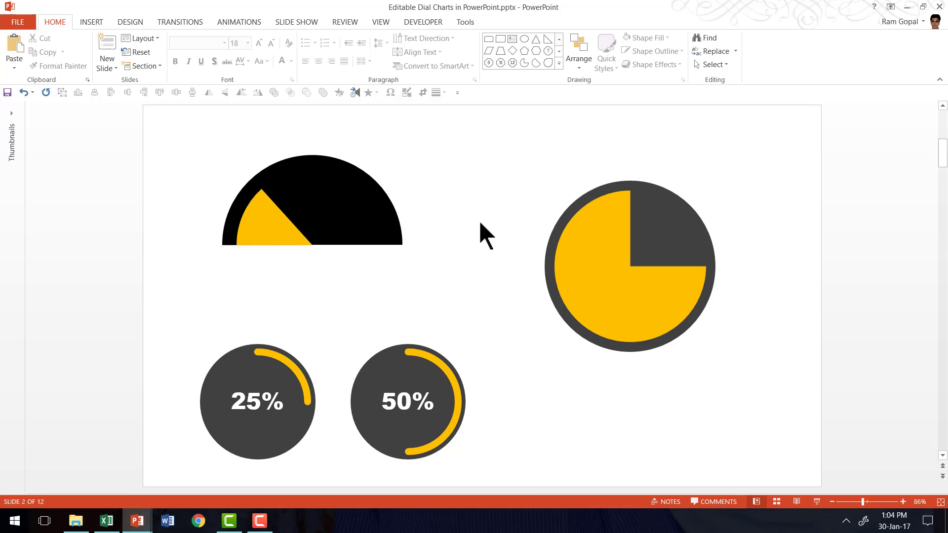
scroll(479, 220, down, 1)
Draw an arc over the dark circle's right edge.
click(559, 63)
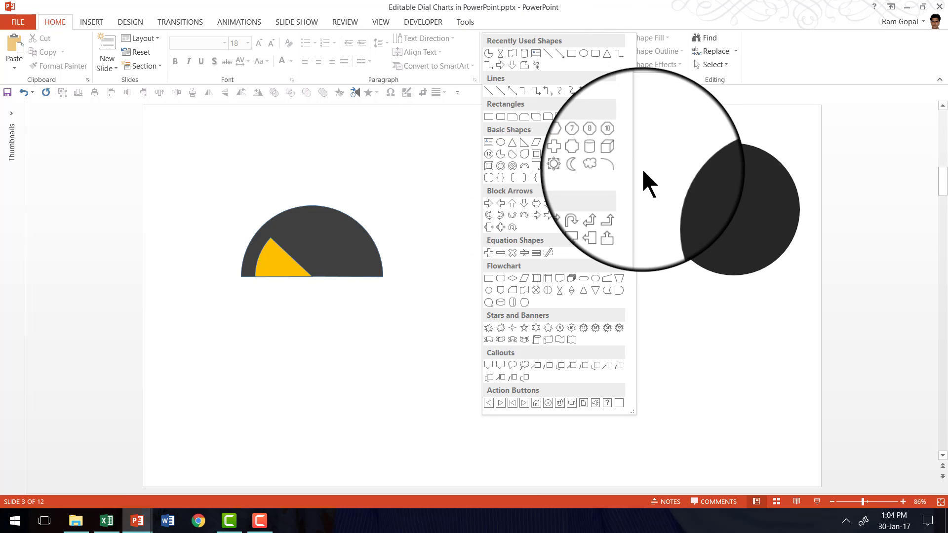
click(617, 163)
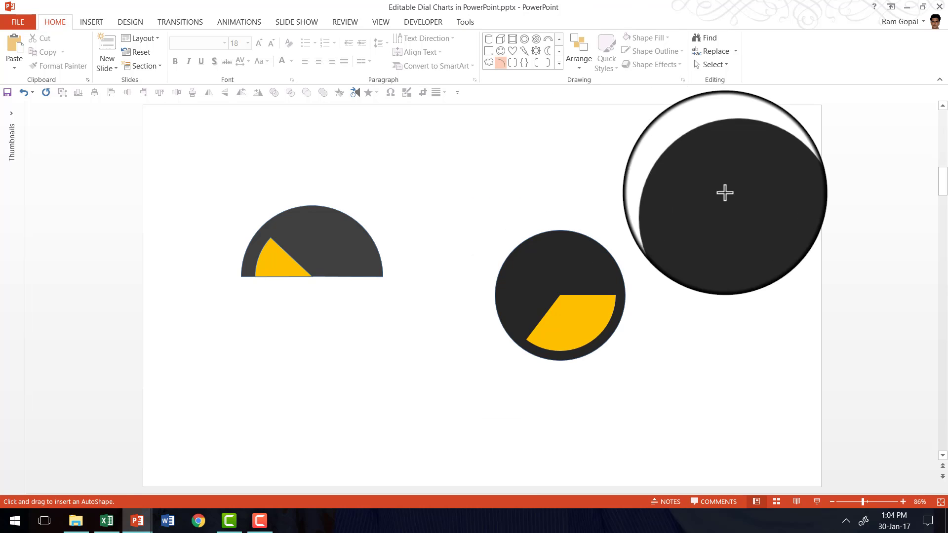
mouse_move(617, 242)
mouse_down()
mouse_move(719, 377)
mouse_move(752, 378)
mouse_up()
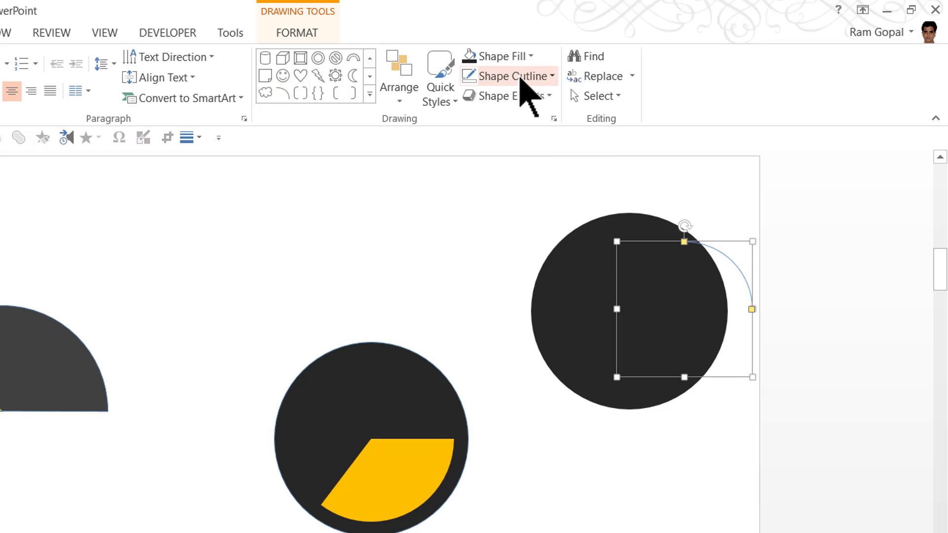
Give the arc a 6 pt orange outline.
click(518, 76)
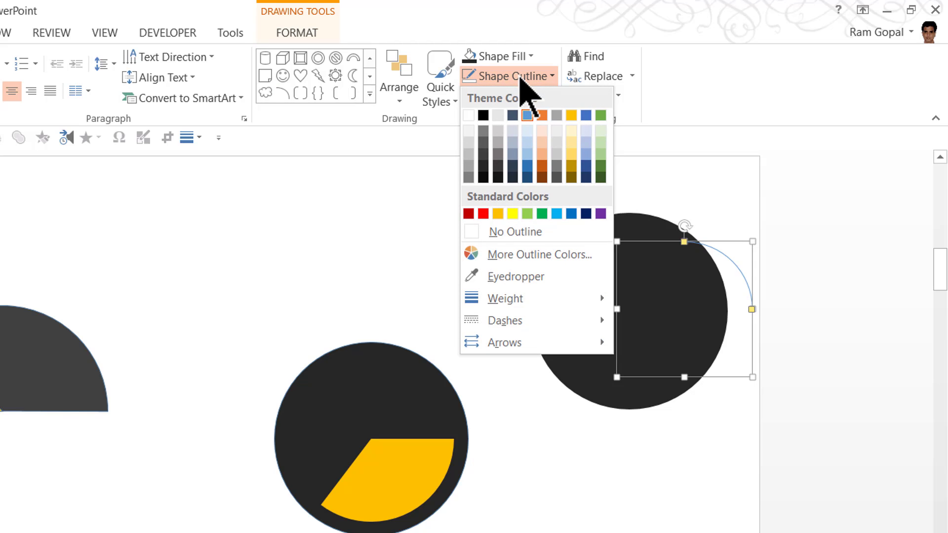
mouse_move(514, 303)
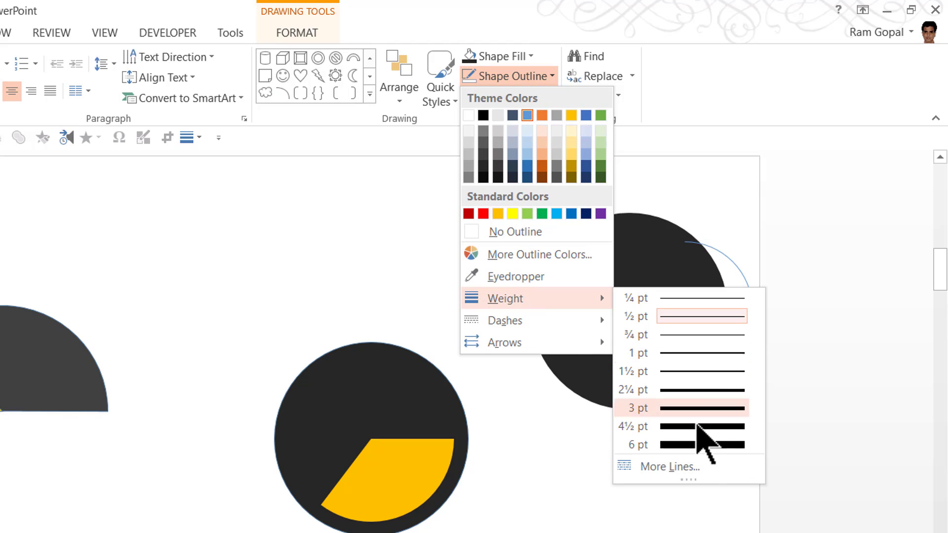
click(698, 443)
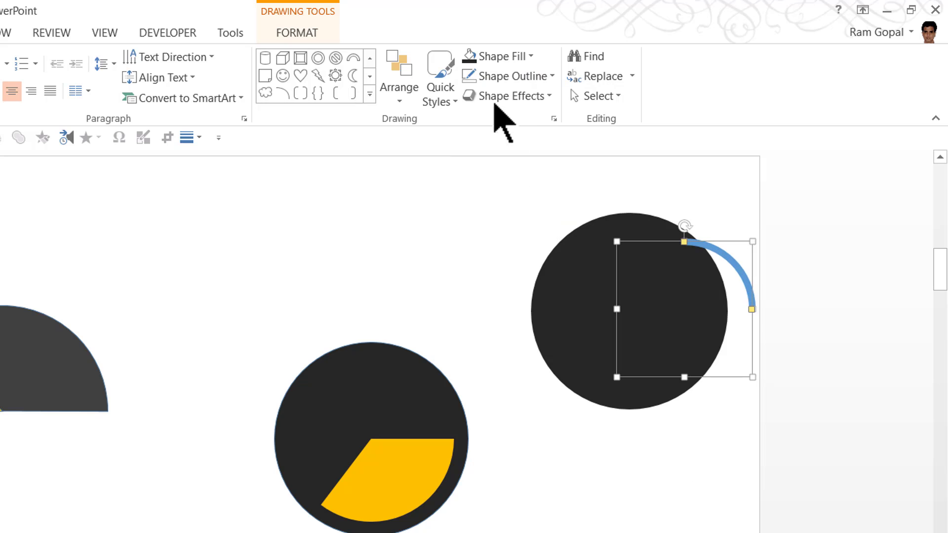
click(501, 79)
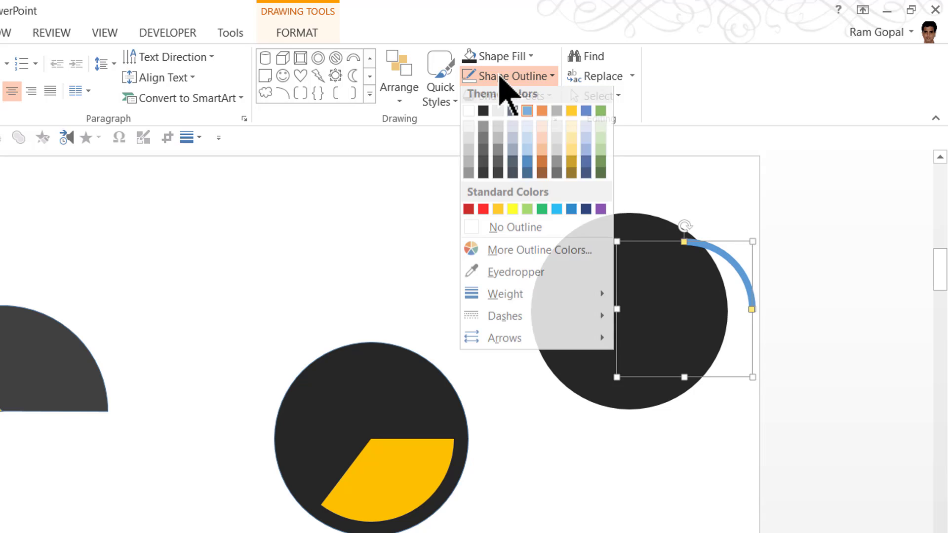
click(498, 214)
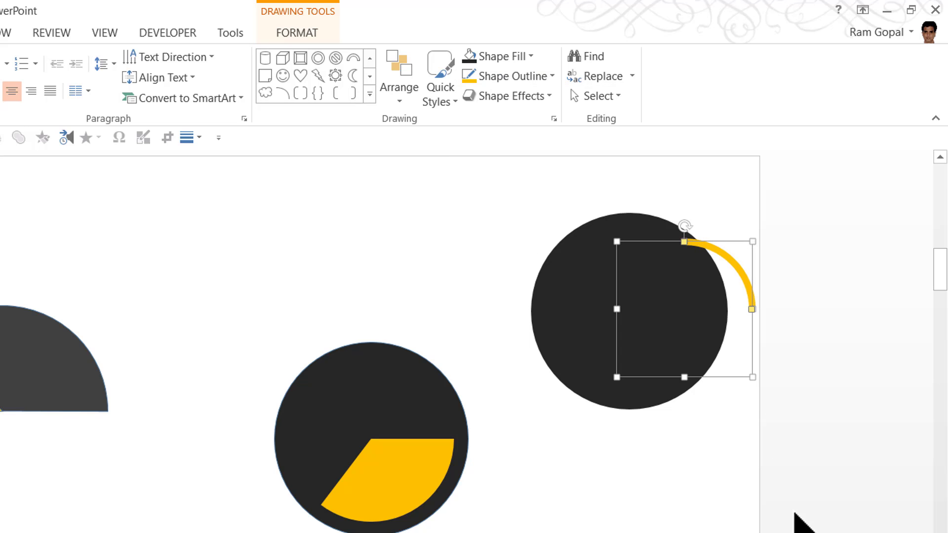
Align the orange arc to the dark circle's centre and middle.
click(820, 523)
shift+click(552, 260)
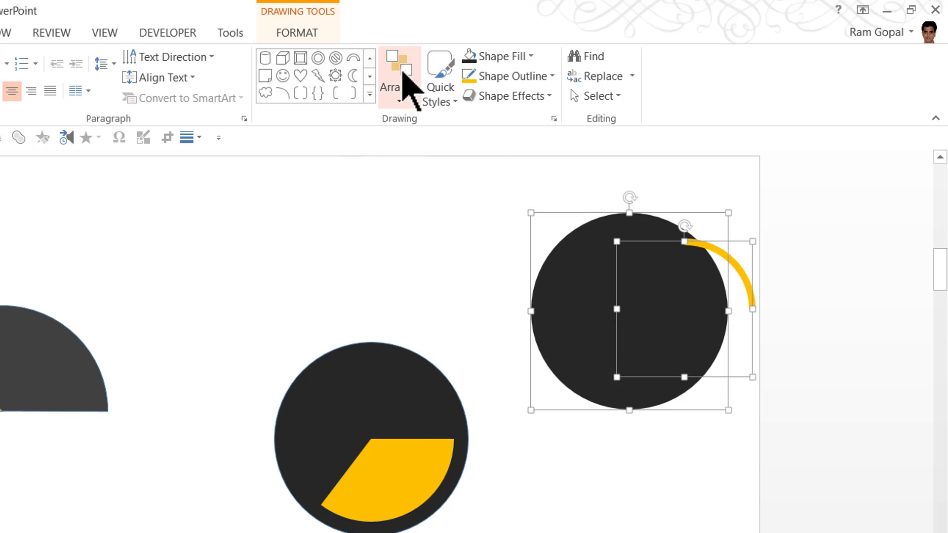
click(401, 75)
mouse_move(423, 341)
click(570, 365)
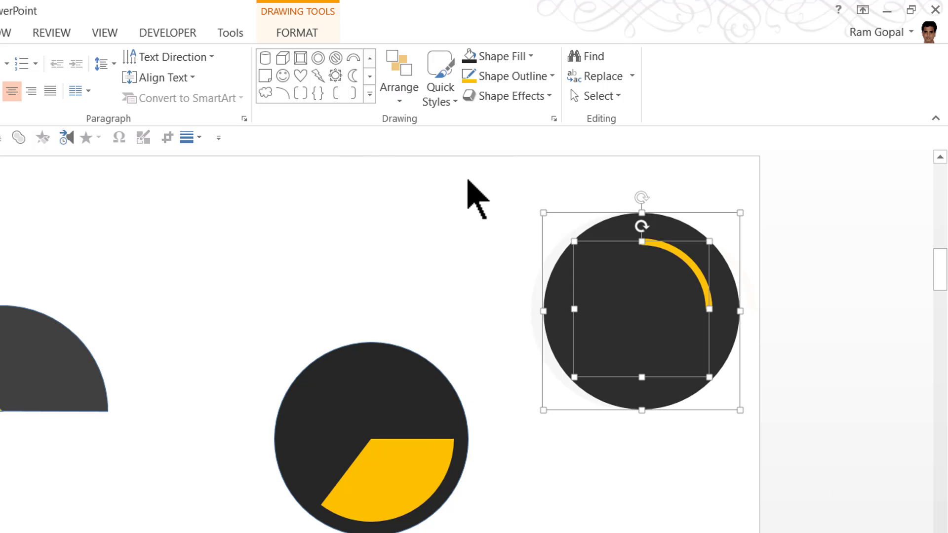
click(393, 87)
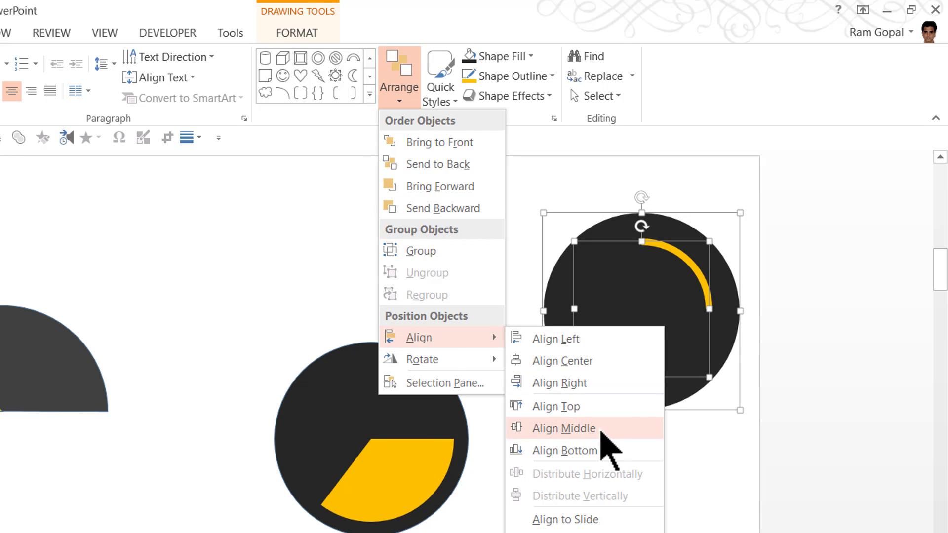
click(599, 428)
click(659, 466)
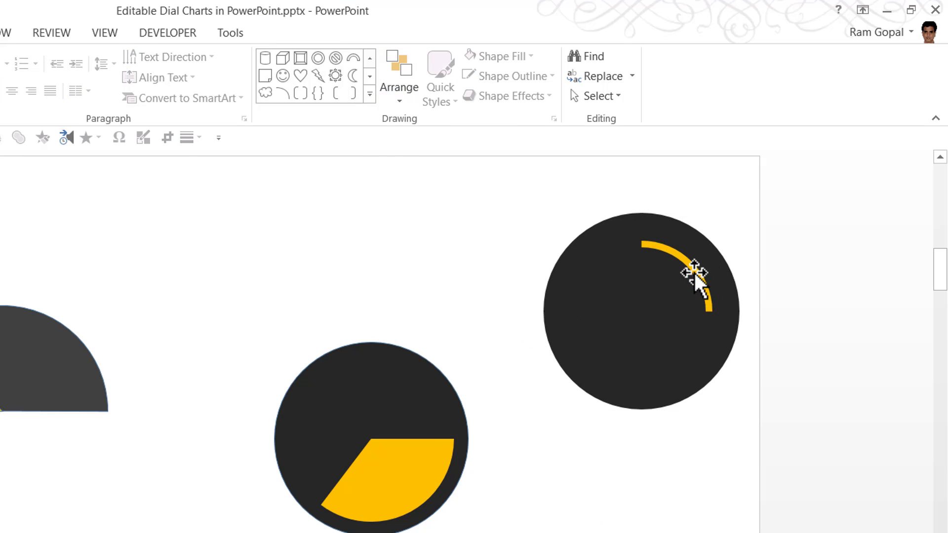
Enlarge the arc and place it along the circle's top-right edge.
click(698, 281)
drag(708, 379, 745, 417)
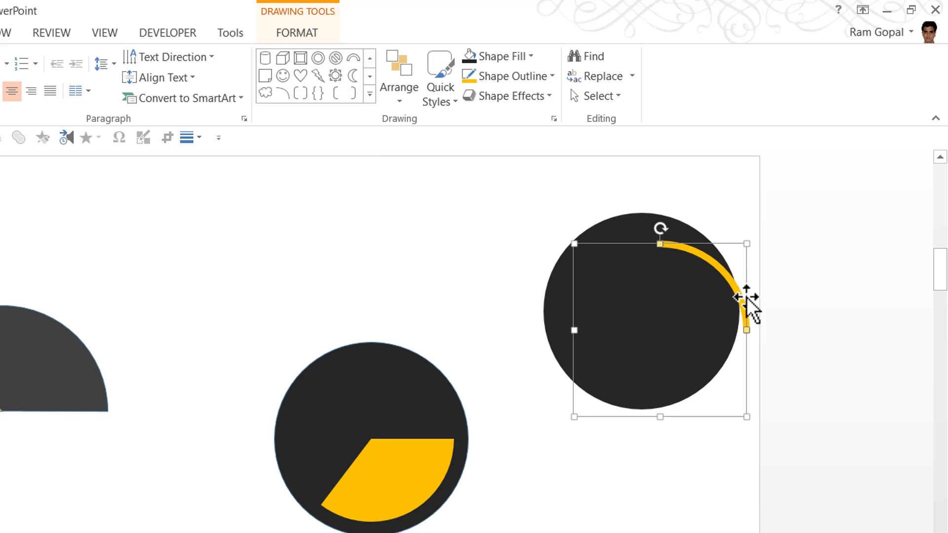
drag(730, 280, 706, 260)
drag(719, 109, 720, 111)
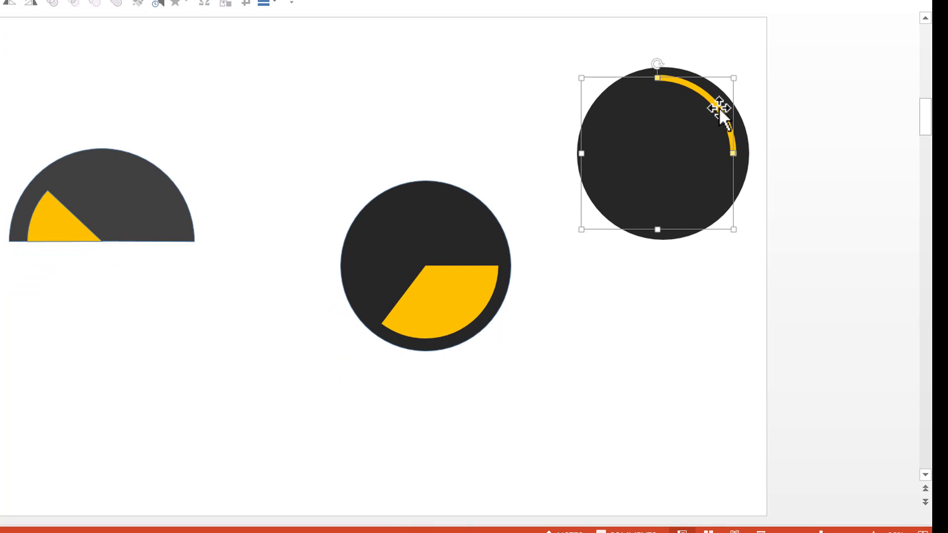
Set the arc's line width to 14 pt in Format Shape and nudge it slightly left.
right_click(720, 109)
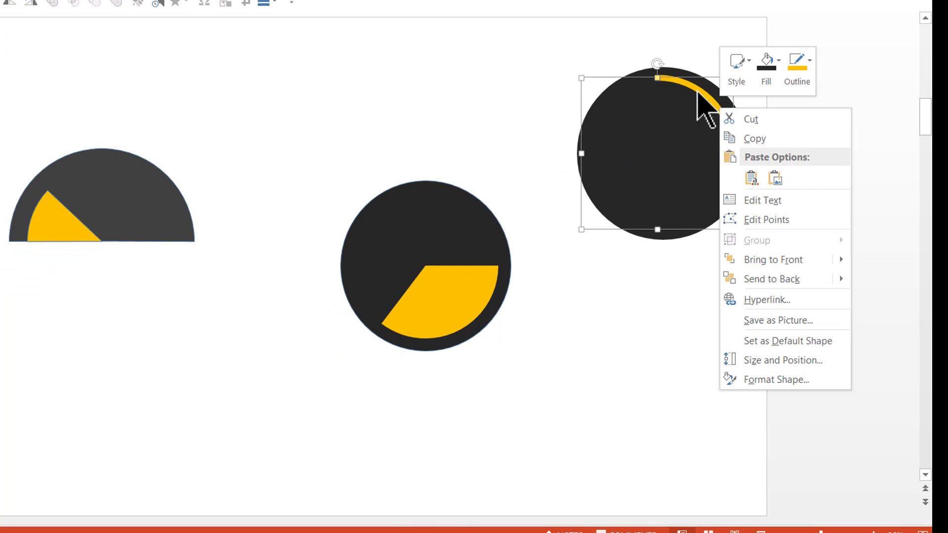
click(772, 381)
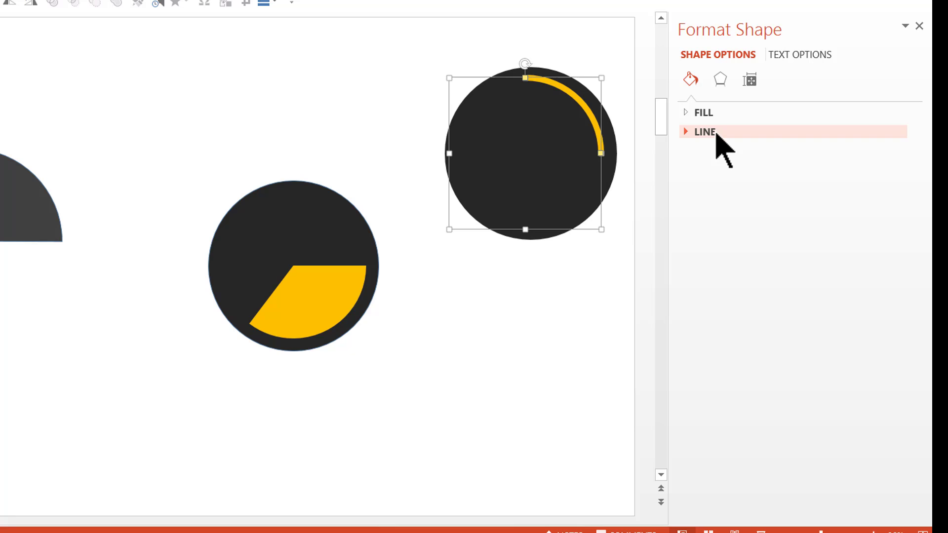
click(717, 133)
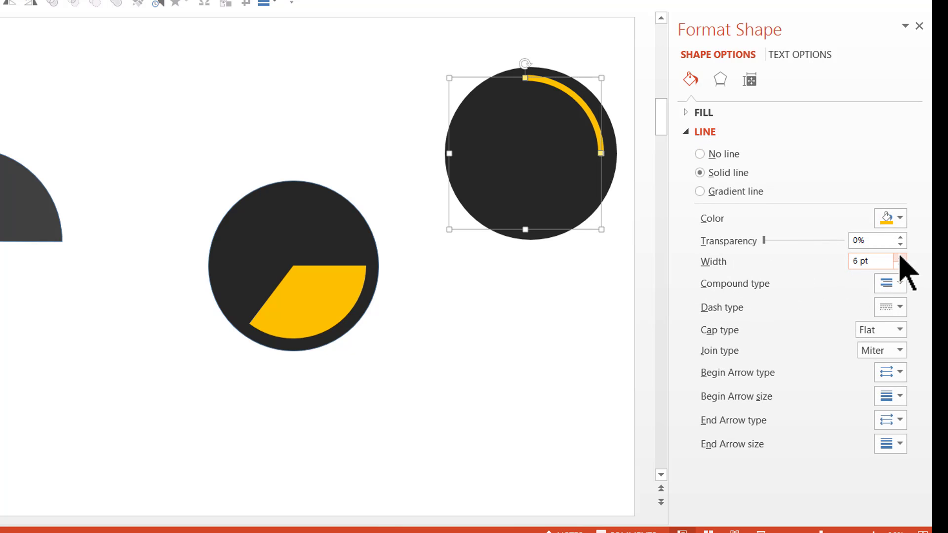
drag(900, 257, 899, 257)
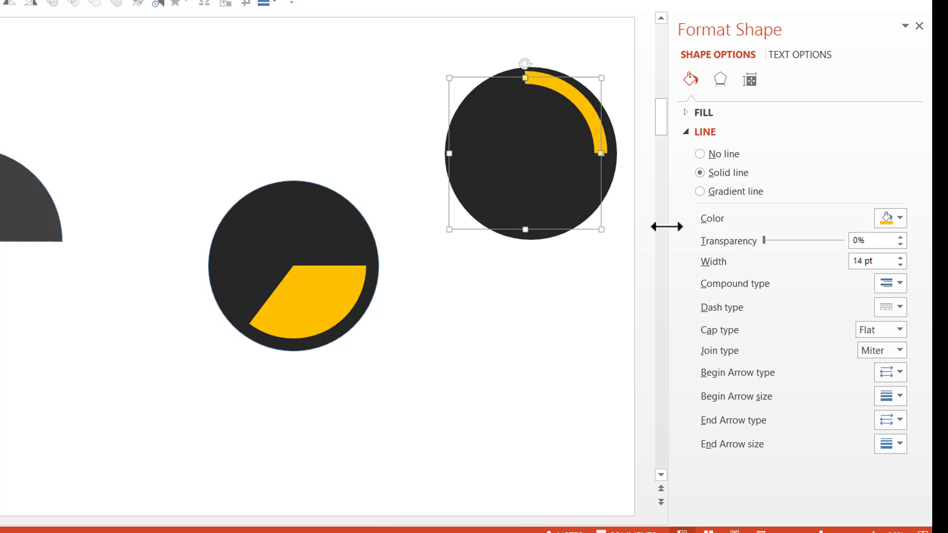
drag(583, 106, 579, 105)
drag(613, 331, 370, 15)
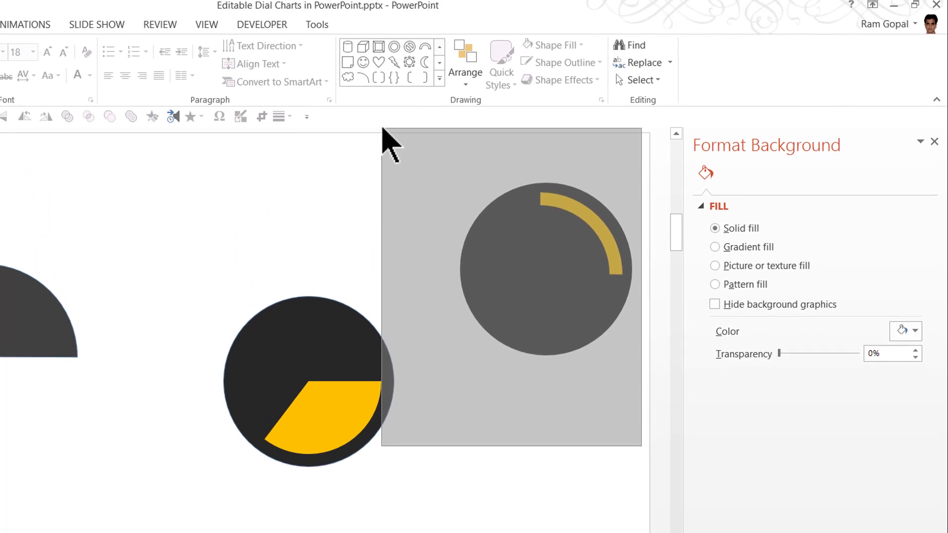
Select the dial circle and thick arc, then apply Align Center and Align Middle.
drag(383, 129, 383, 128)
click(474, 82)
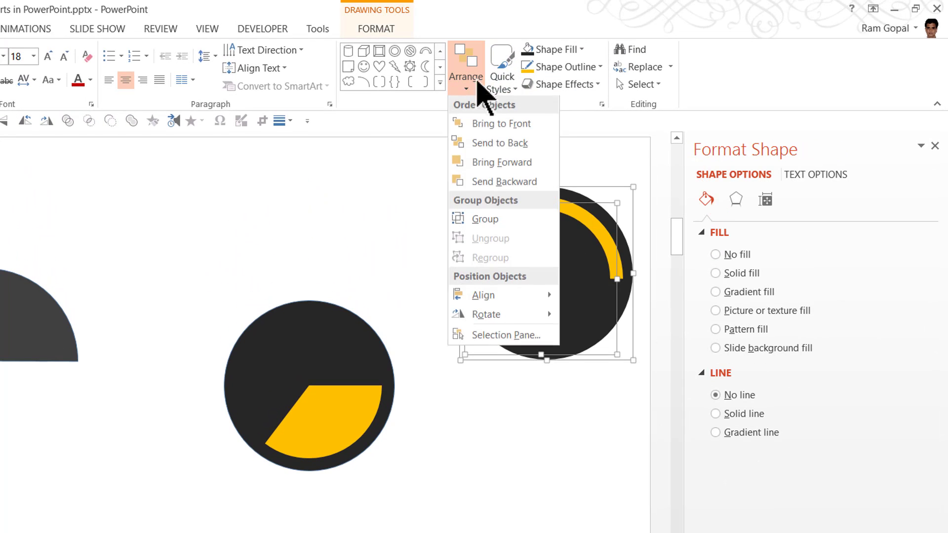
mouse_move(504, 295)
click(634, 318)
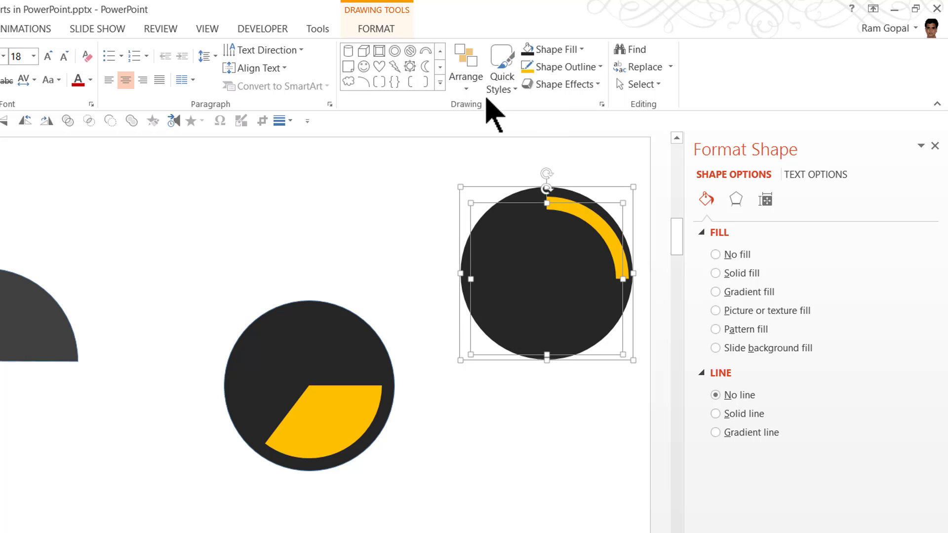
click(469, 81)
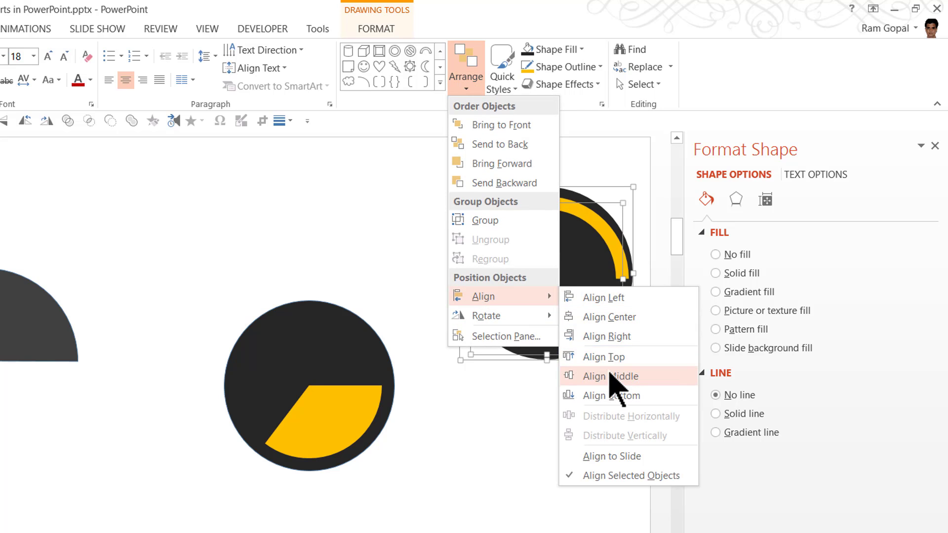
click(611, 377)
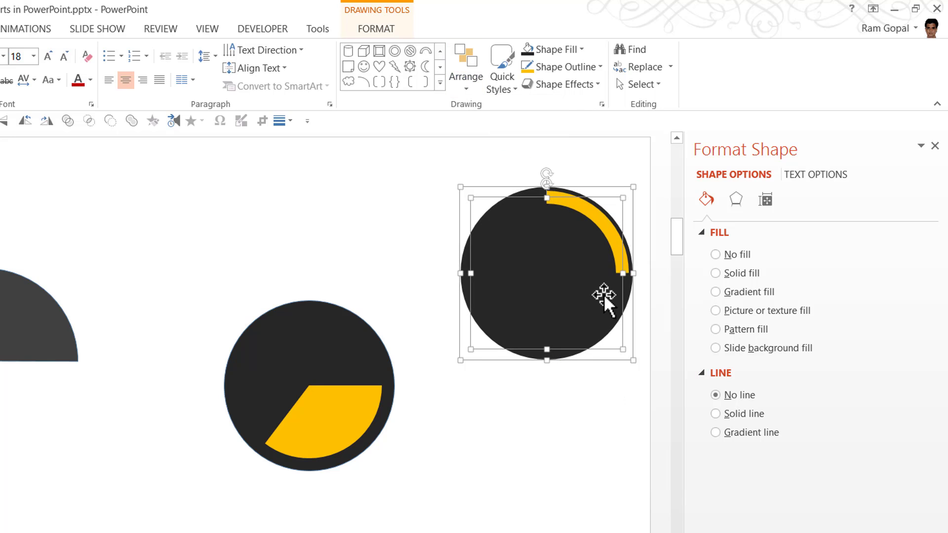
Drag the arc's adjustment handle clockwise so it ends at the circle's lower right.
click(589, 413)
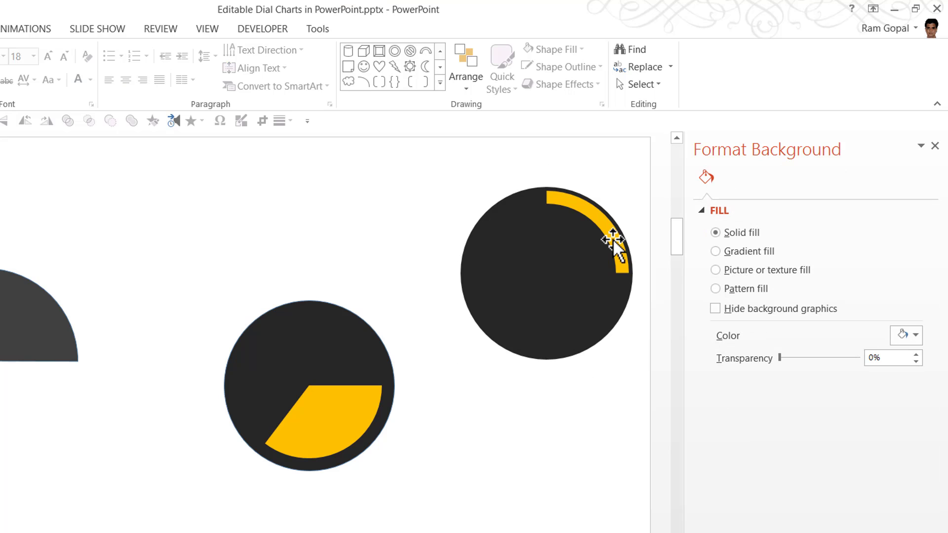
click(623, 270)
drag(623, 275, 609, 325)
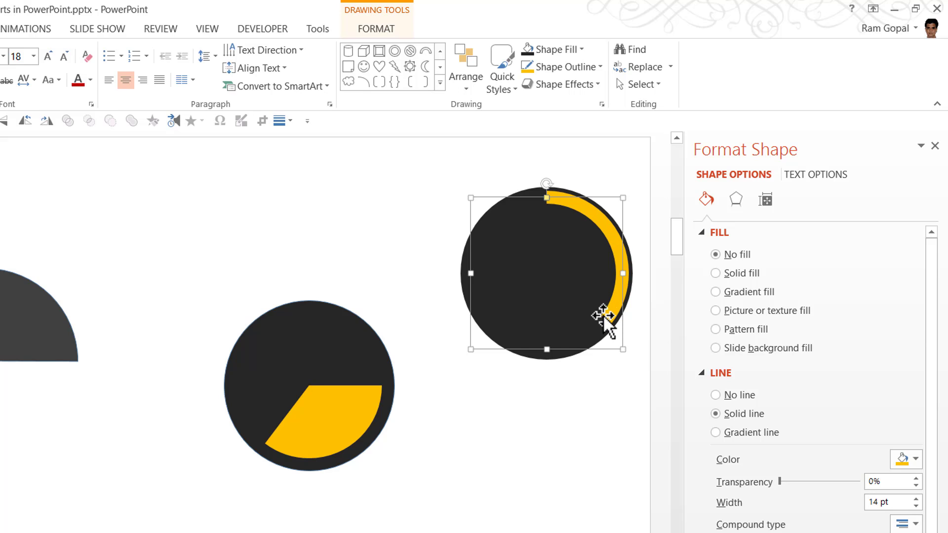
drag(607, 321, 596, 278)
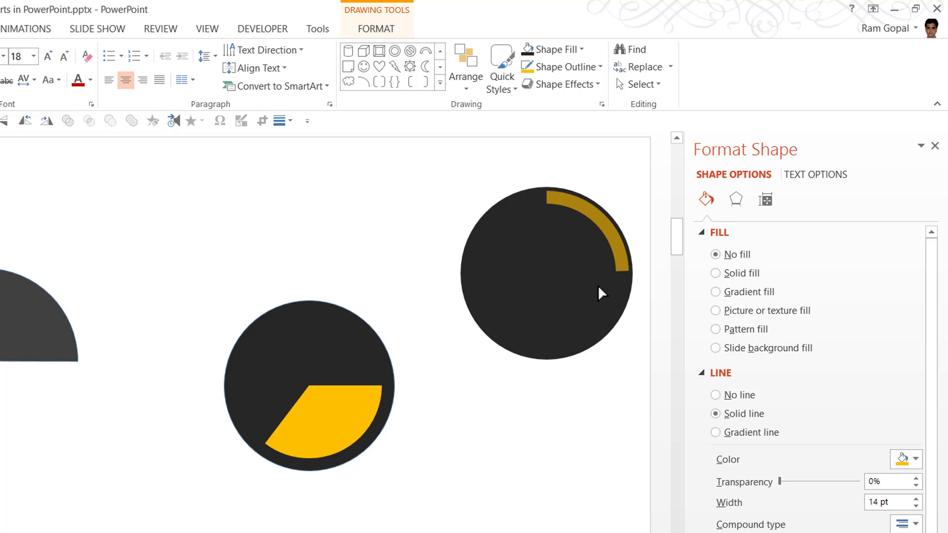
drag(617, 311, 618, 312)
click(598, 421)
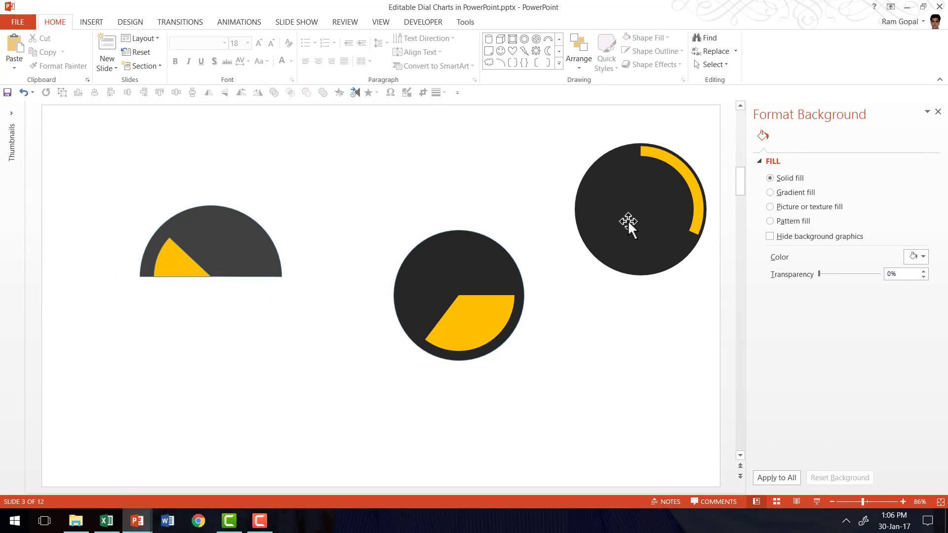
Scroll to slide 4, the simple gauge chart showing % completion for each phase.
scroll(615, 316, up, 1)
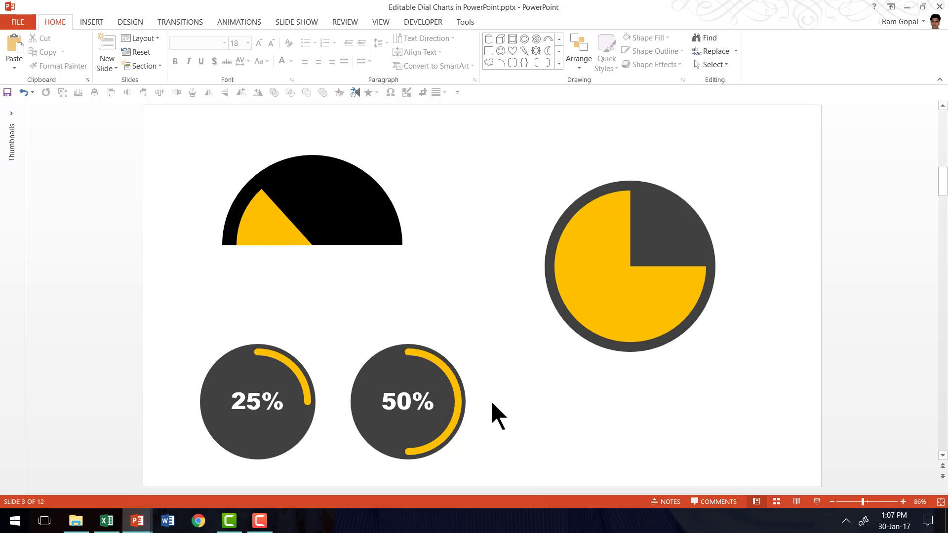
scroll(497, 404, down, 1)
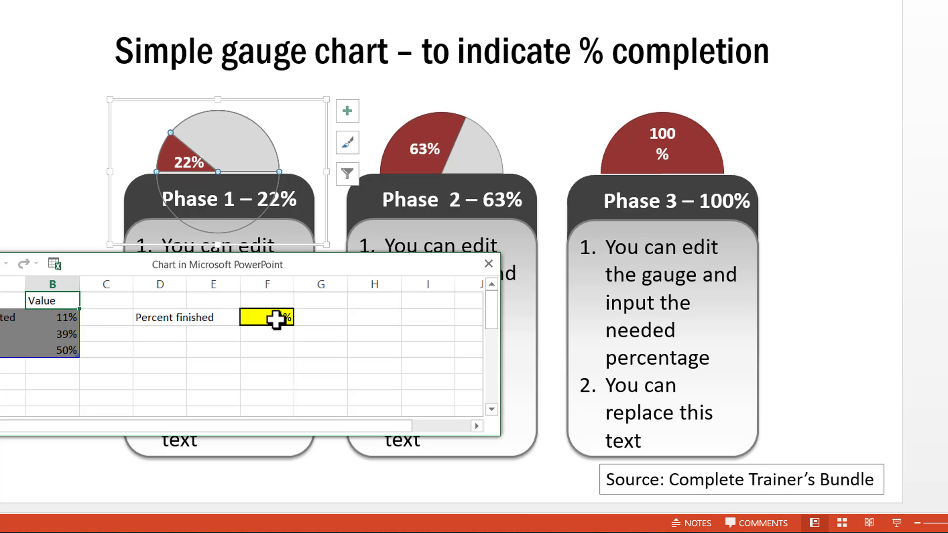
Enter 44% as Phase 1's percent finished in cell F3 and close the data sheet.
click(269, 318)
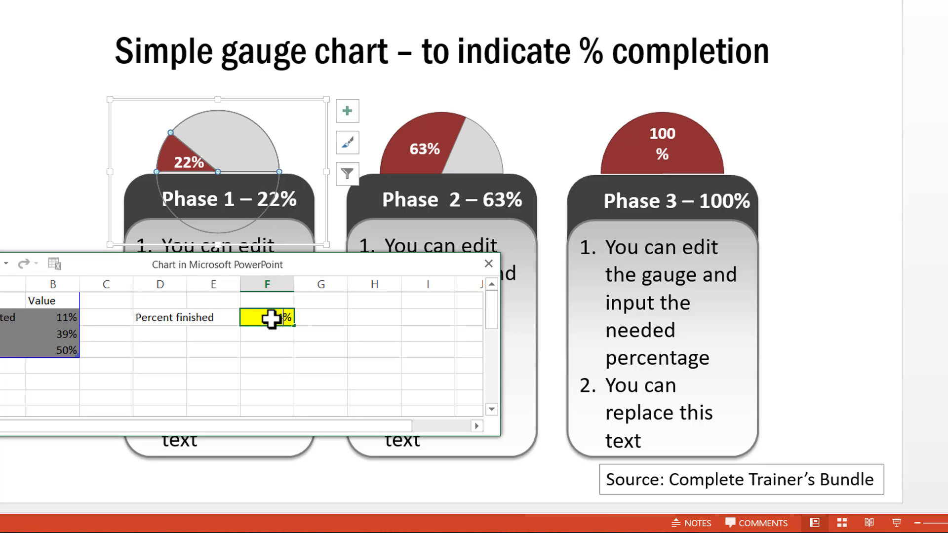
text(44%)
key(Return)
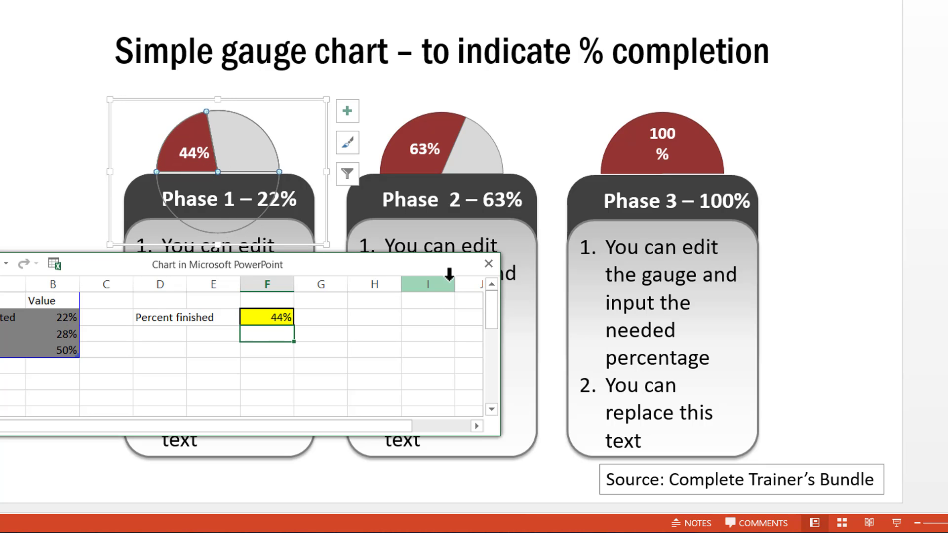
click(489, 264)
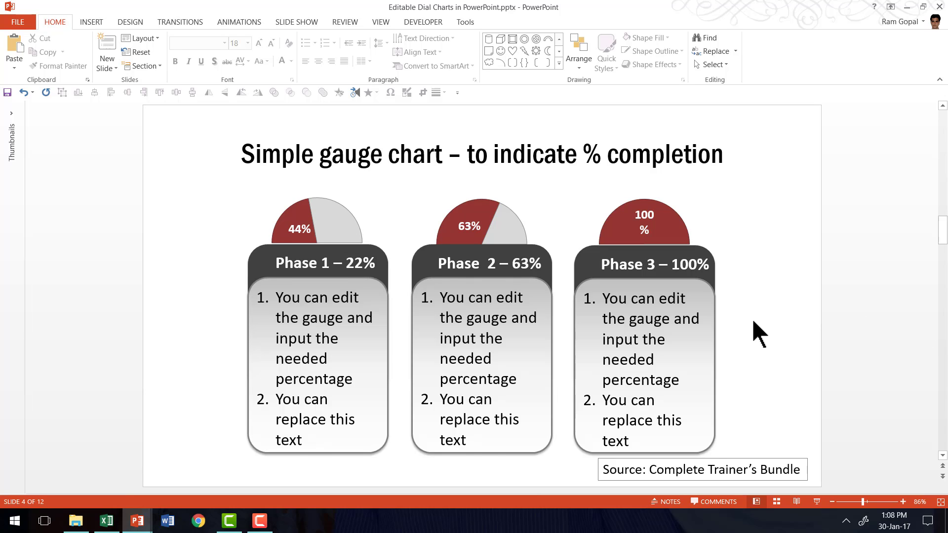
Scroll down to slide 5, the Speedometer – Low, Medium & High dial.
scroll(753, 322, down, 1)
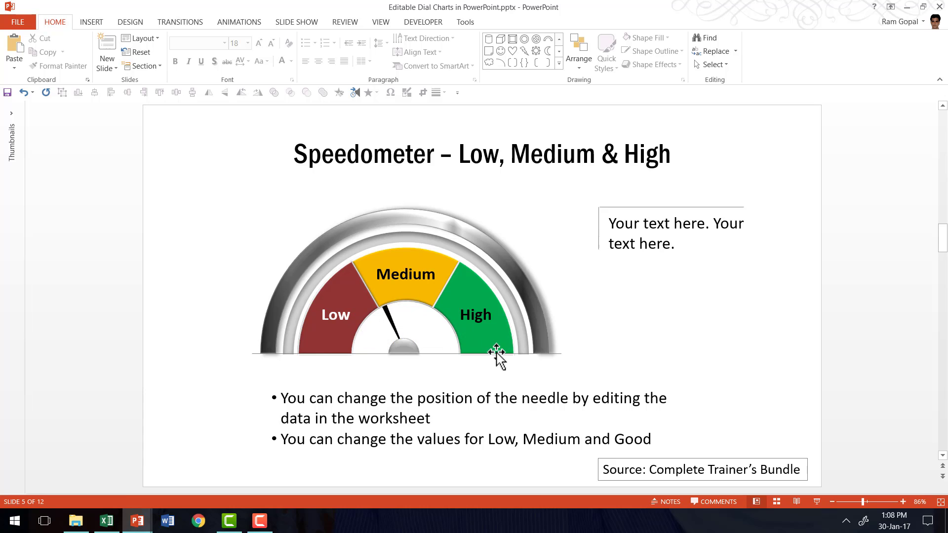
Open the speedometer's chart data, enter 78 in cell C2, and close the sheet.
click(390, 317)
right_click(391, 321)
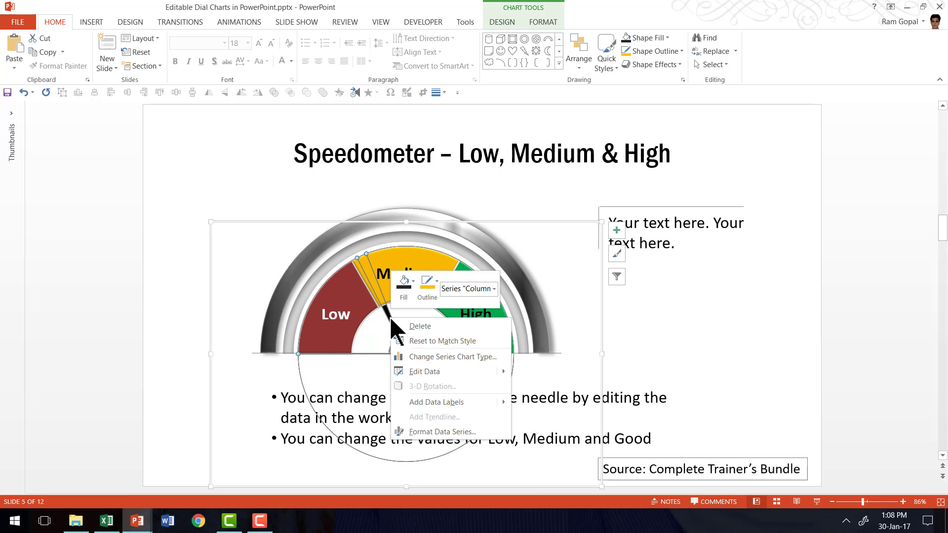
click(421, 374)
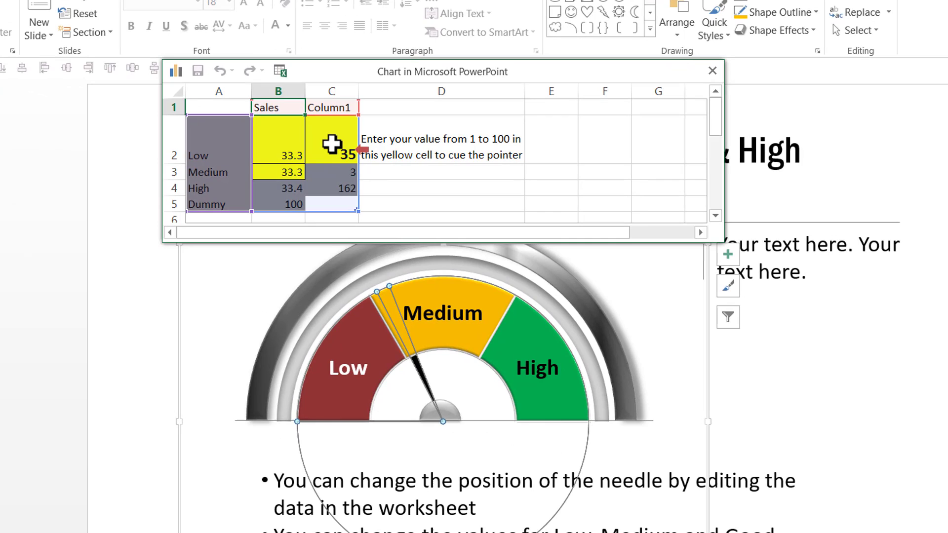
click(332, 145)
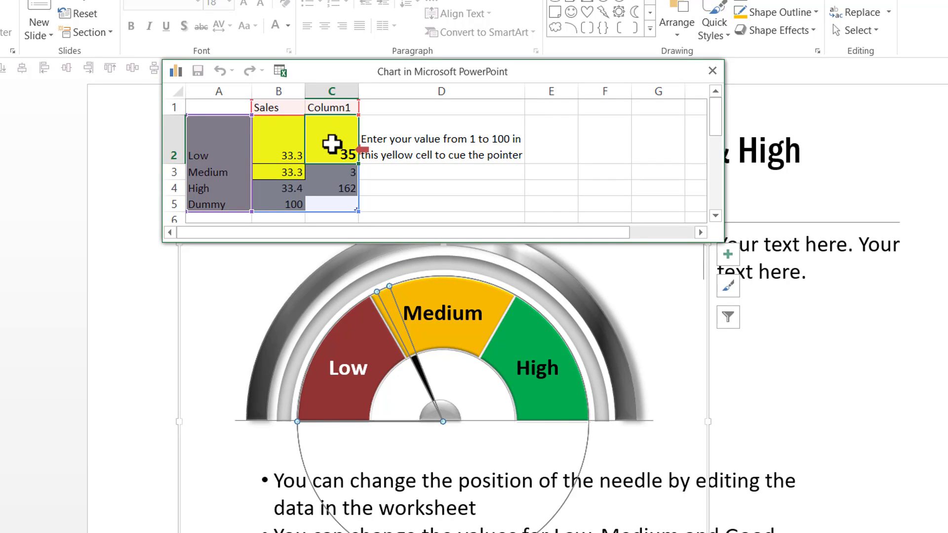
text(48)
key(Return)
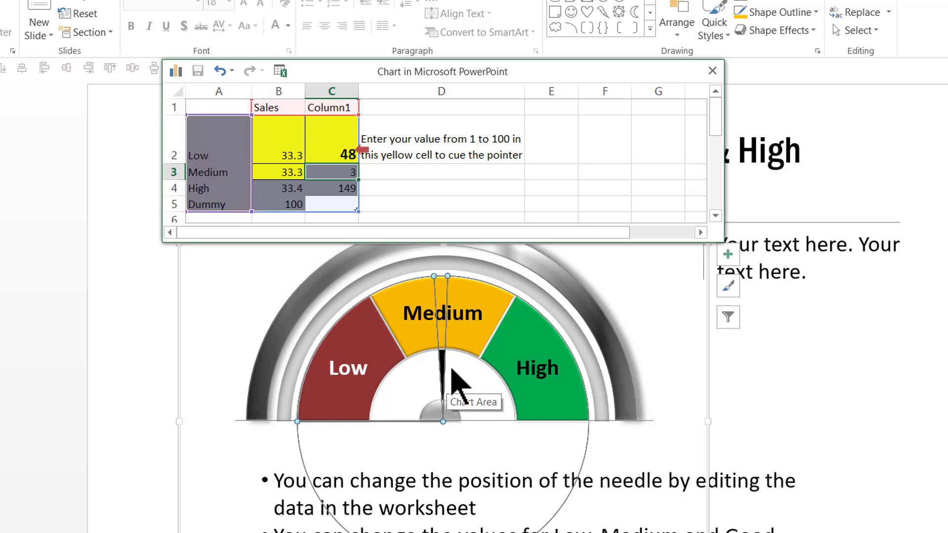
click(329, 145)
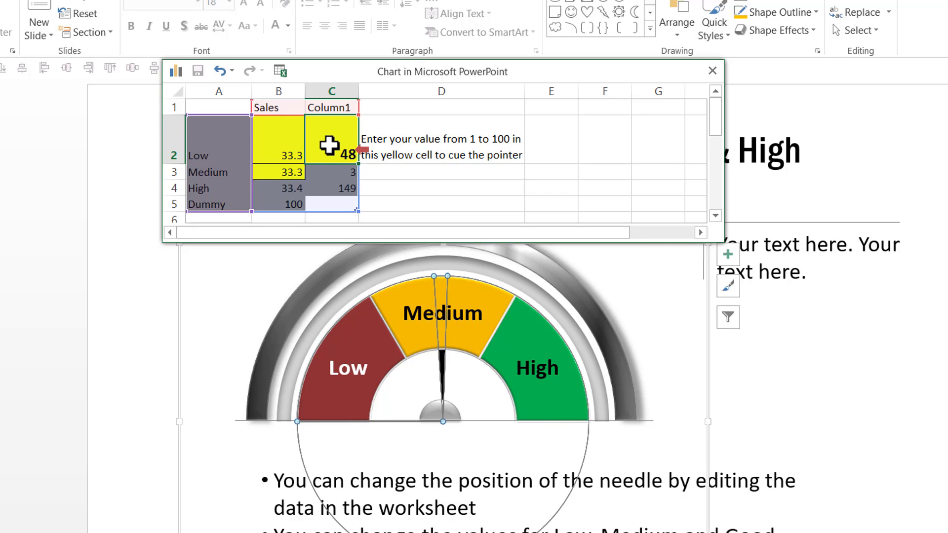
text(7)
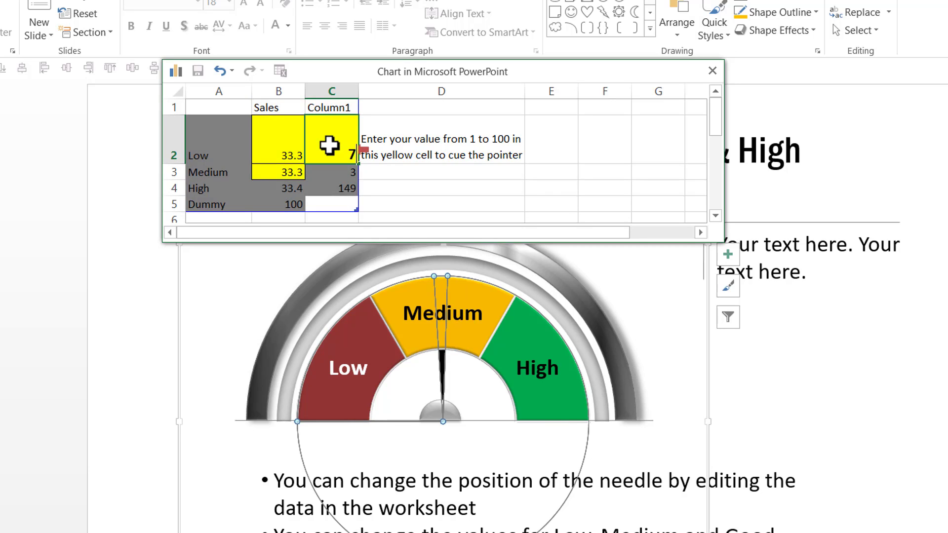
key(Return)
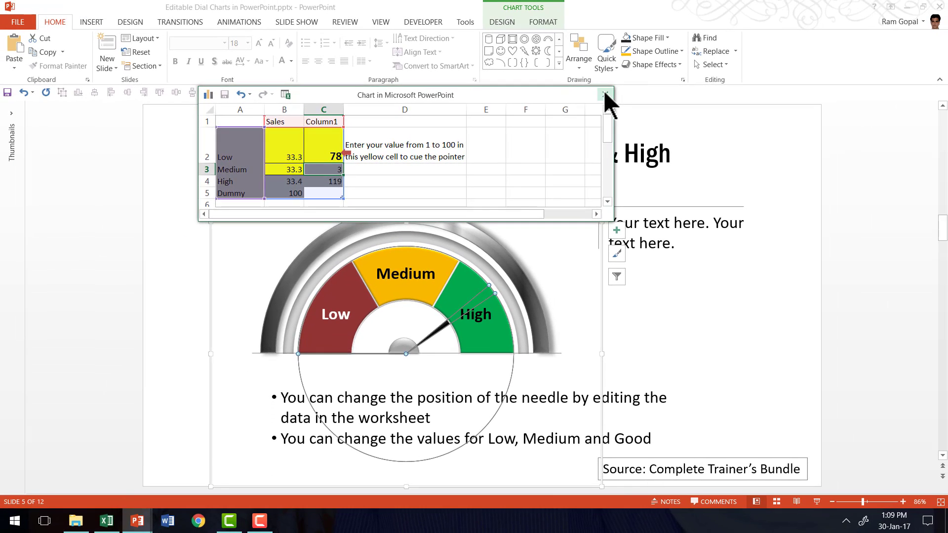
click(710, 70)
click(853, 245)
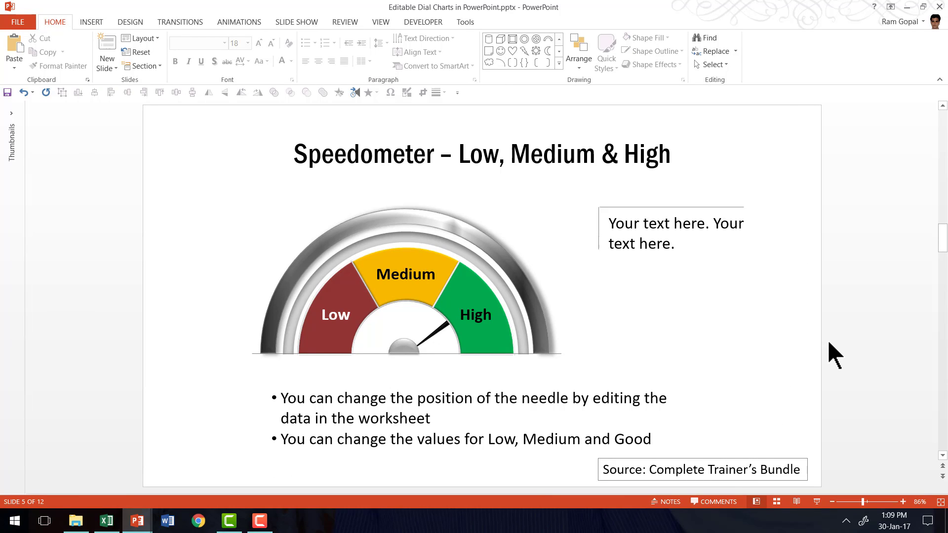
Scroll past slides 6–8 to slide 9, the qualitative-parameters speedometer.
scroll(828, 339, down, 1)
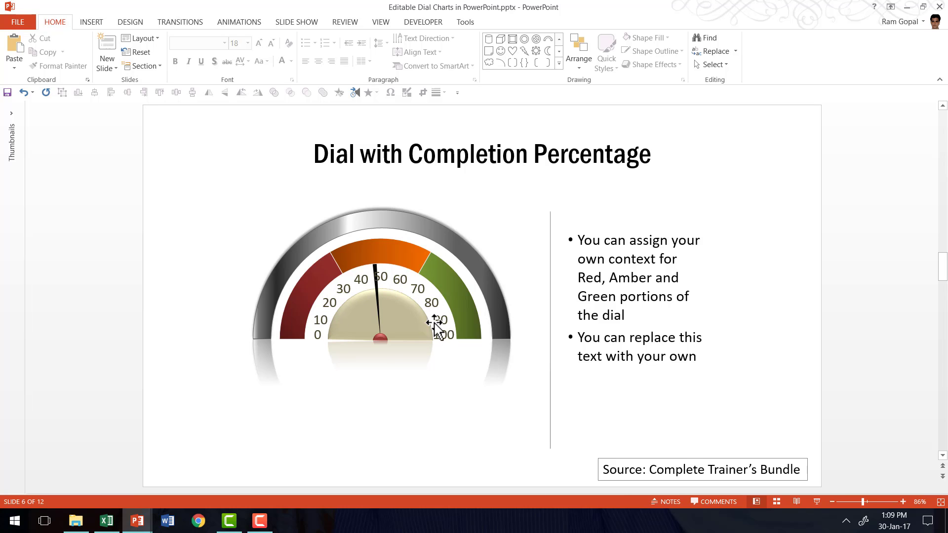
scroll(676, 307, down, 1)
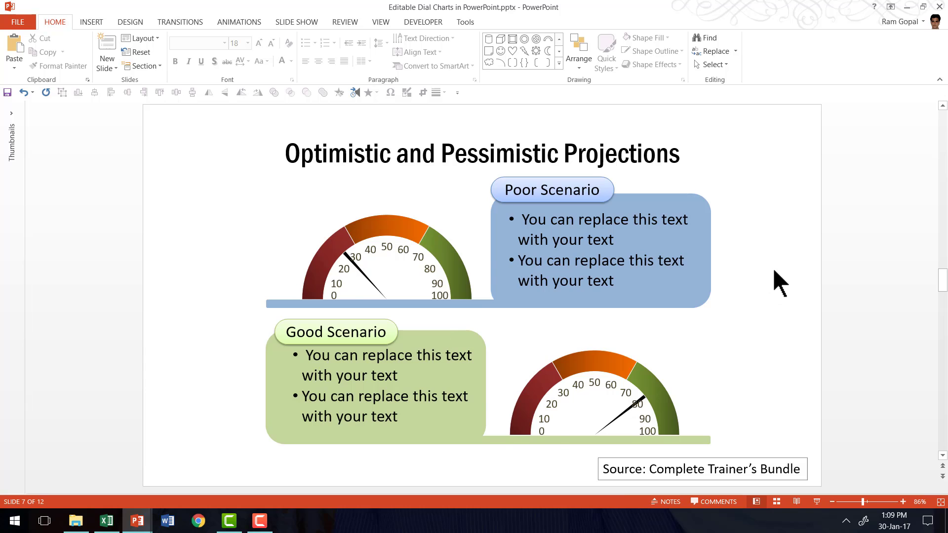
scroll(774, 271, down, 1)
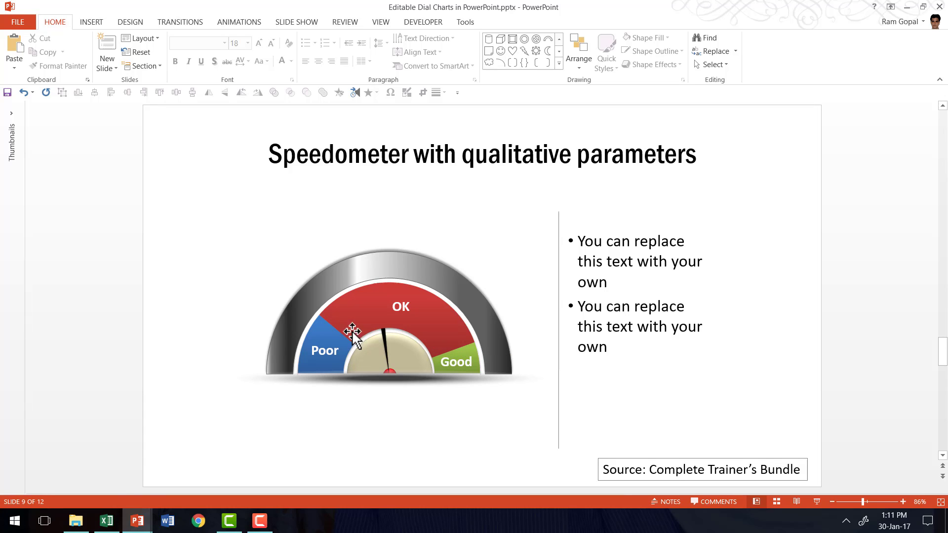
Enter 60 for the Poor (B2) and OK (B3) zones in the dial's data, then close it.
right_click(423, 321)
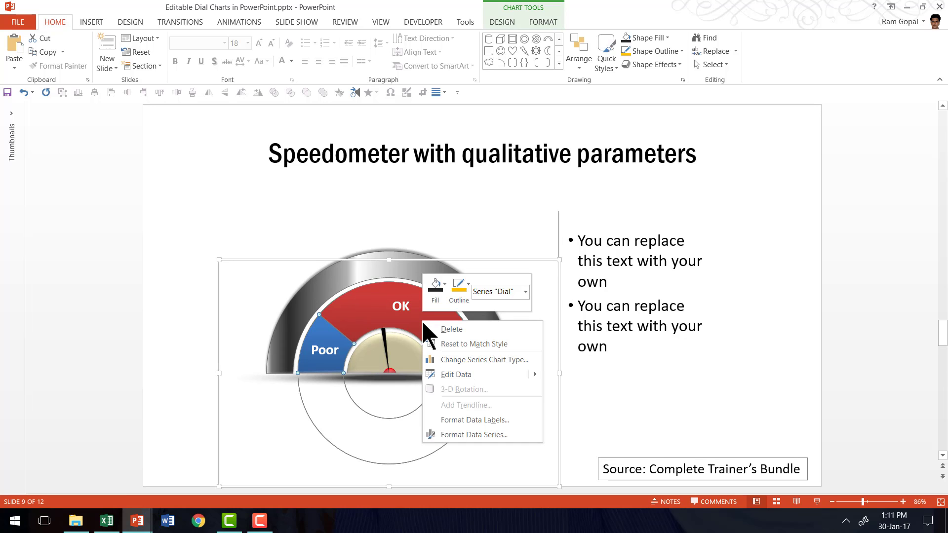
click(452, 373)
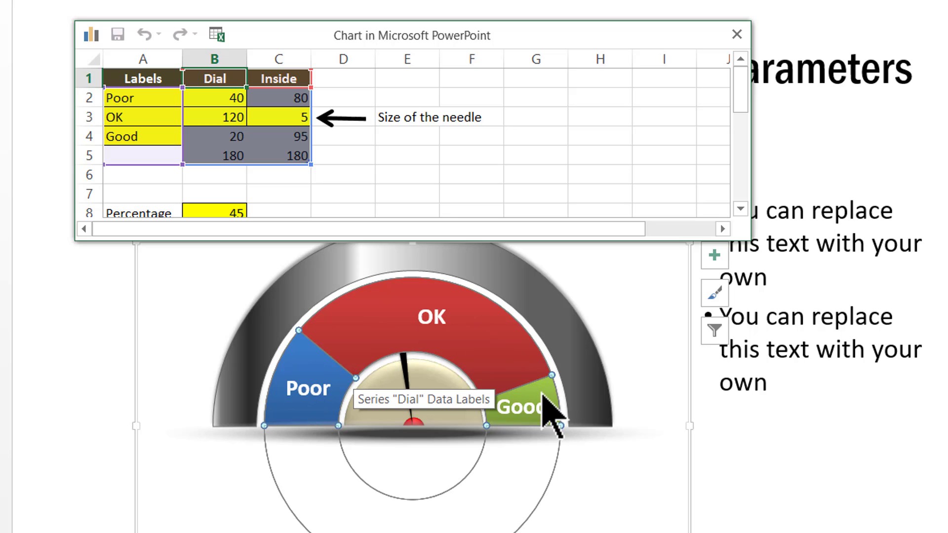
click(227, 101)
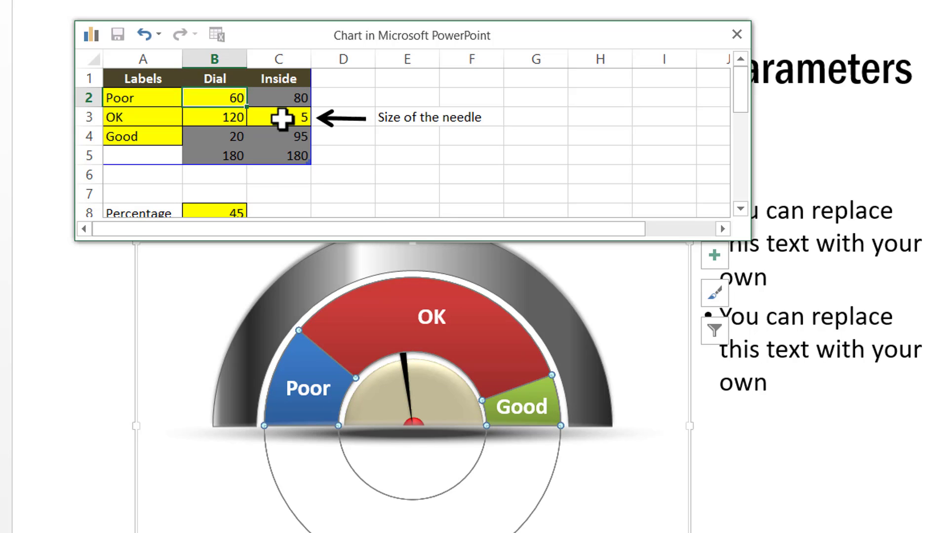
text(60)
key(Return)
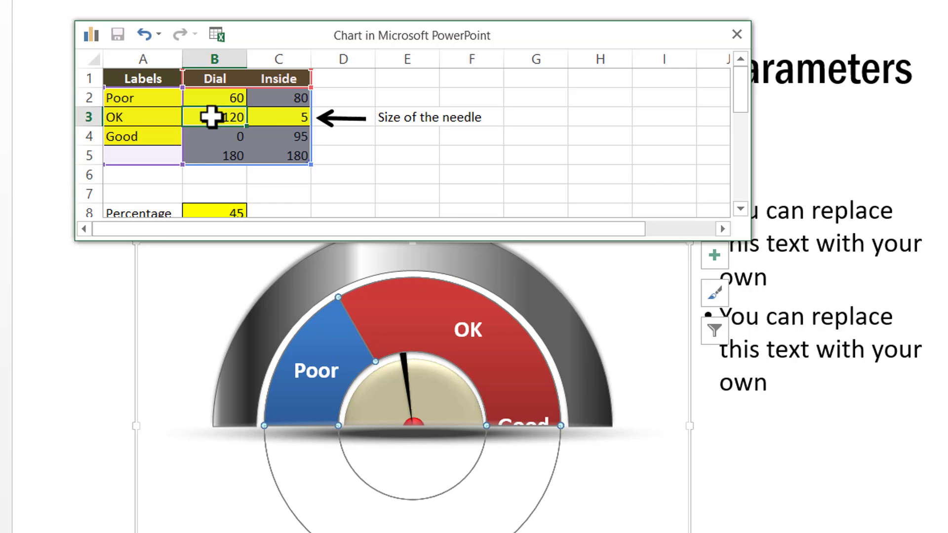
text(60)
key(Return)
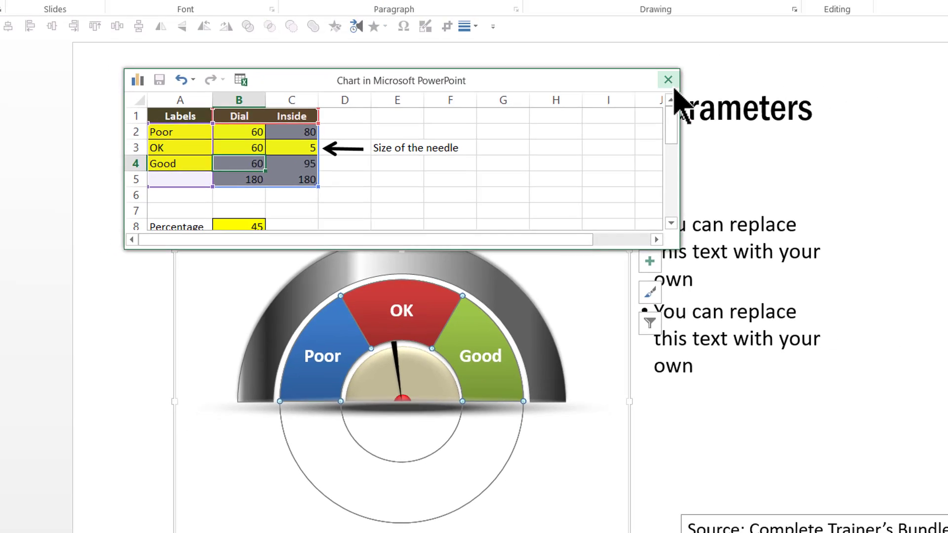
click(669, 80)
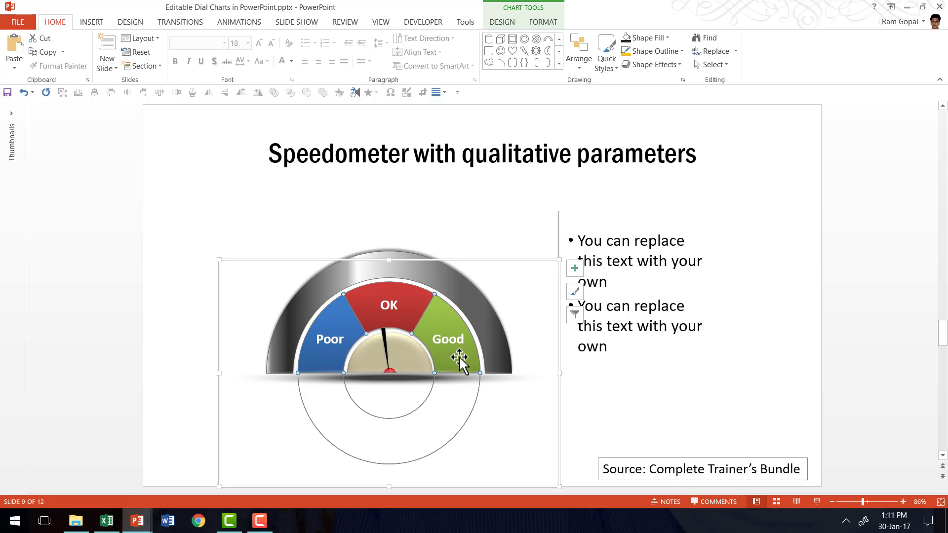
Deselect the qualitative speedometer chart and scroll down through the three-dial 'Dials to give performance context' slide.
click(765, 325)
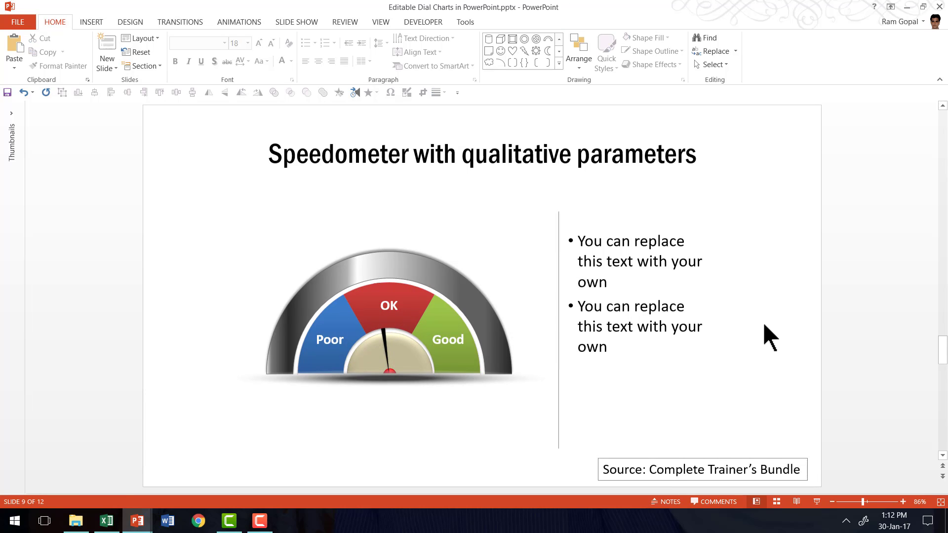
scroll(762, 322, down, 1)
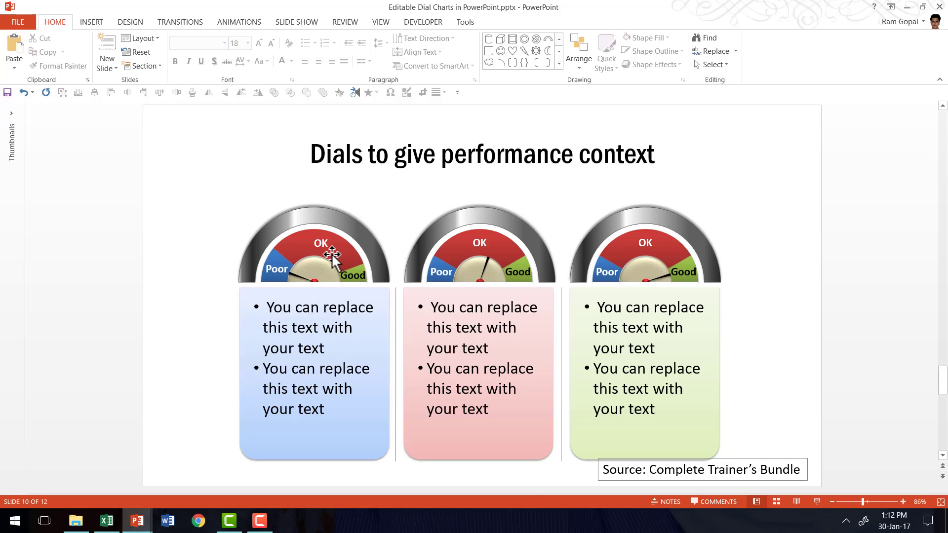
mouse_move(332, 255)
Scroll down to slide 11, the PowerPoint Mastery Program promotion with its Know More arrow.
scroll(777, 282, down, 1)
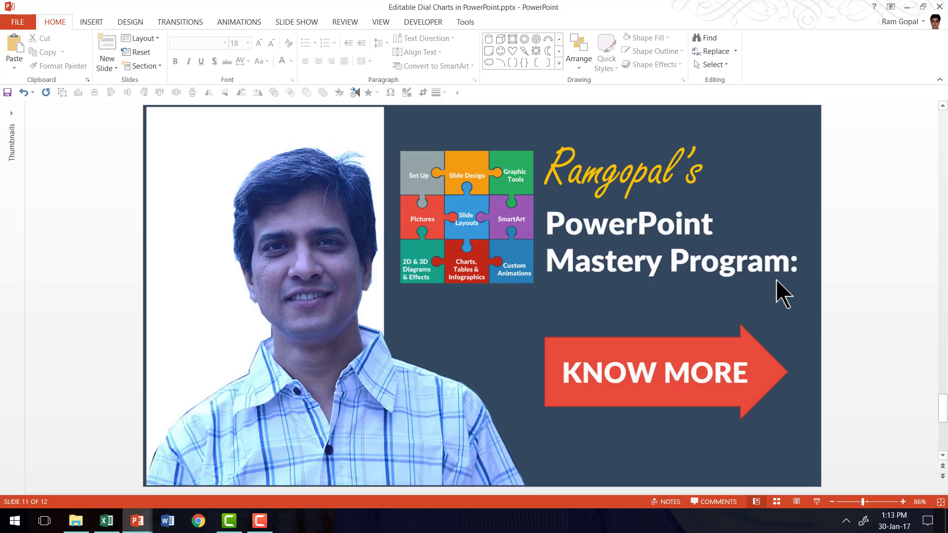